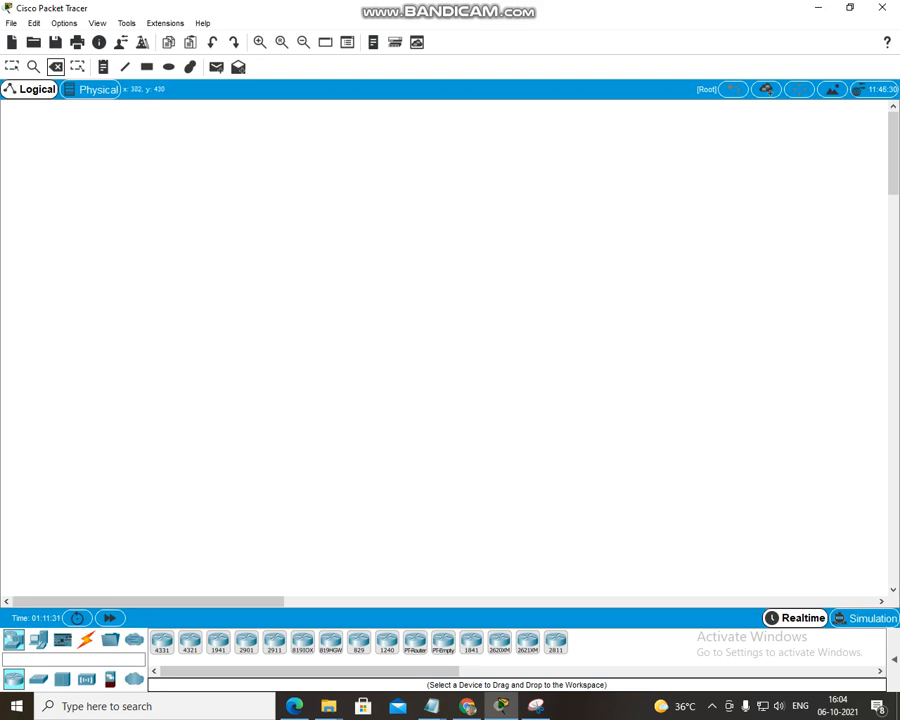
Place two 2901 routers side by side in the logical workspace and one PC-PT below each router.
left_click(246, 641)
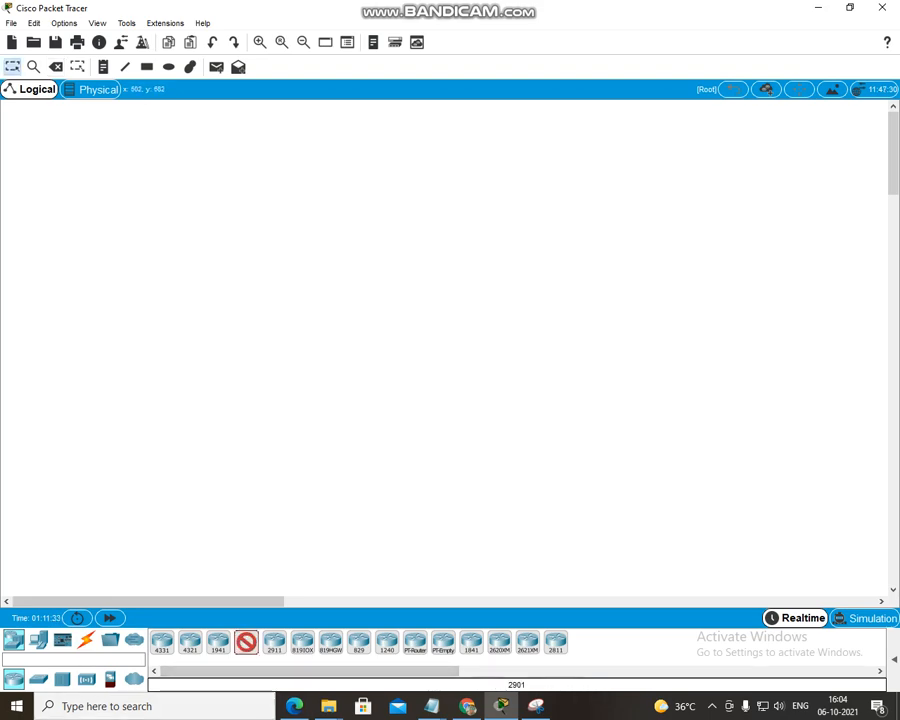
left_click(199, 204)
left_click(458, 209)
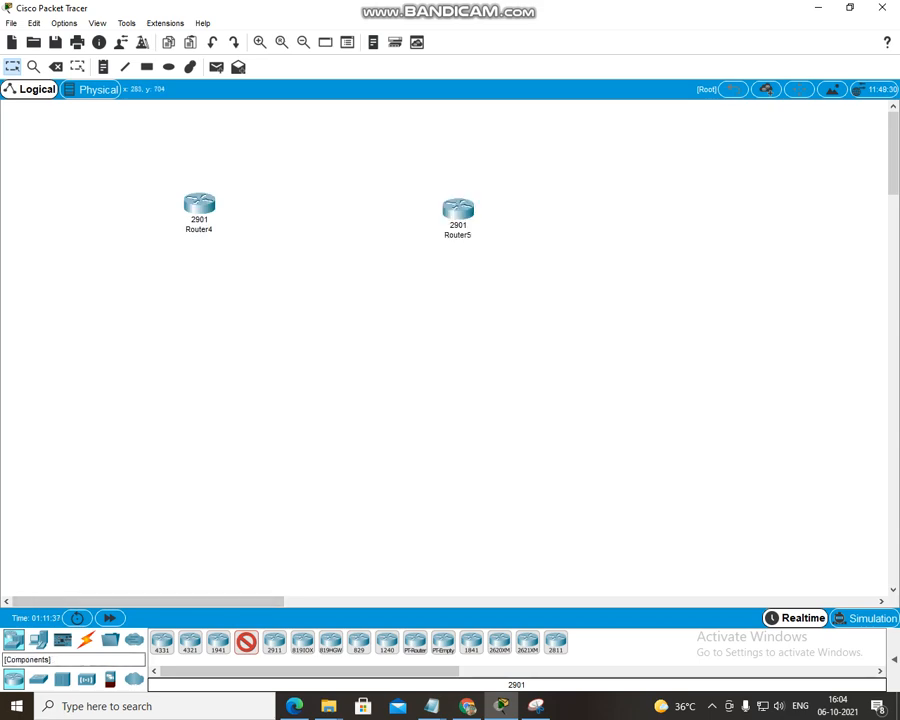
left_click(38, 640)
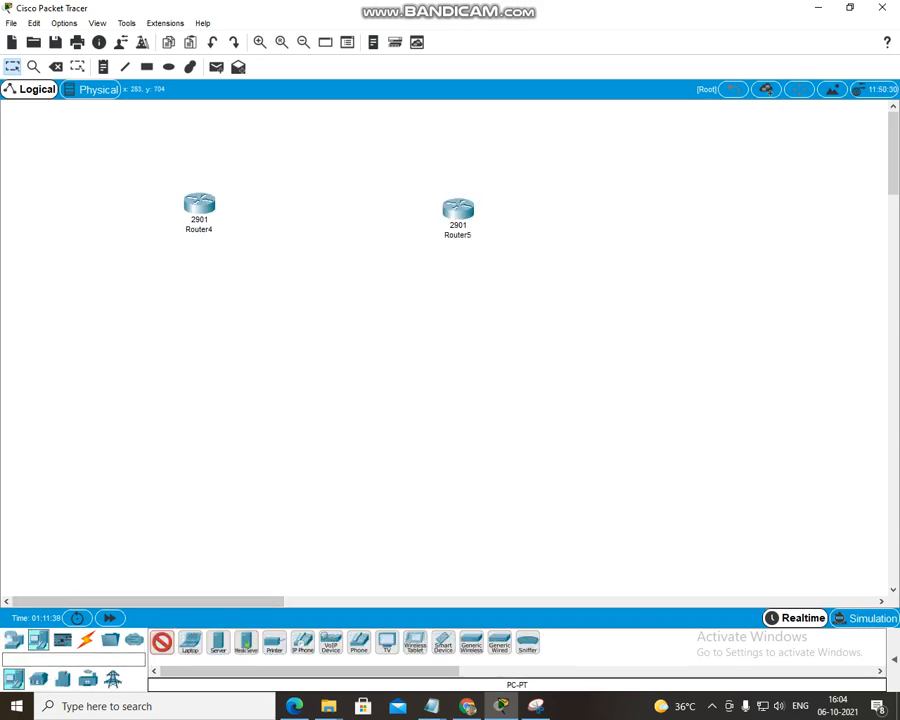
left_click(189, 361)
left_click(439, 356)
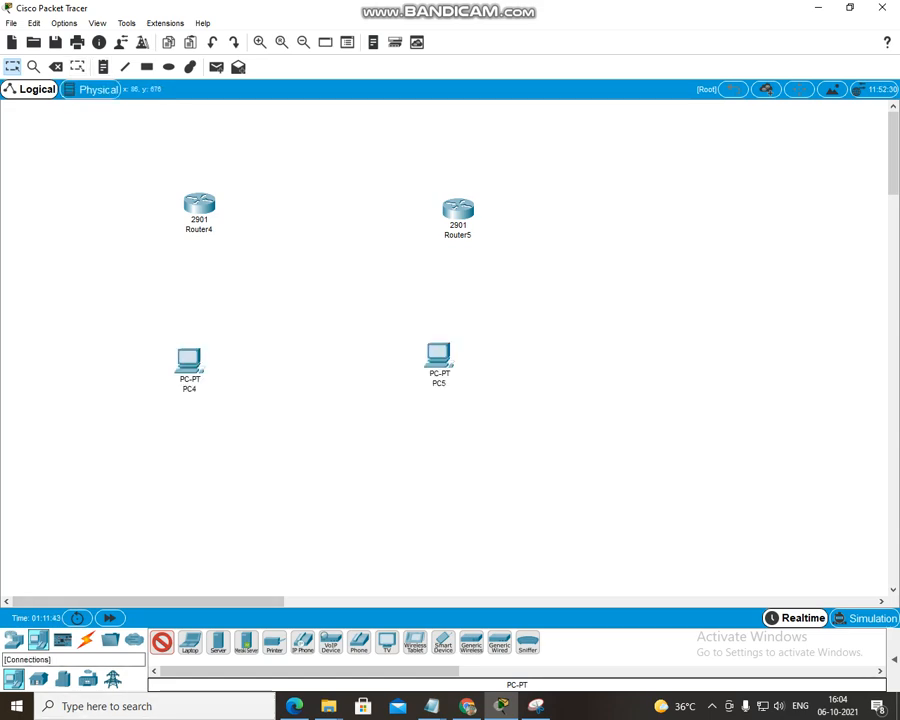
Connect Router4 to Router5 and each PC to the router above it with automatic connections, and shift PC5 slightly under Router5.
left_click(86, 640)
left_click(161, 641)
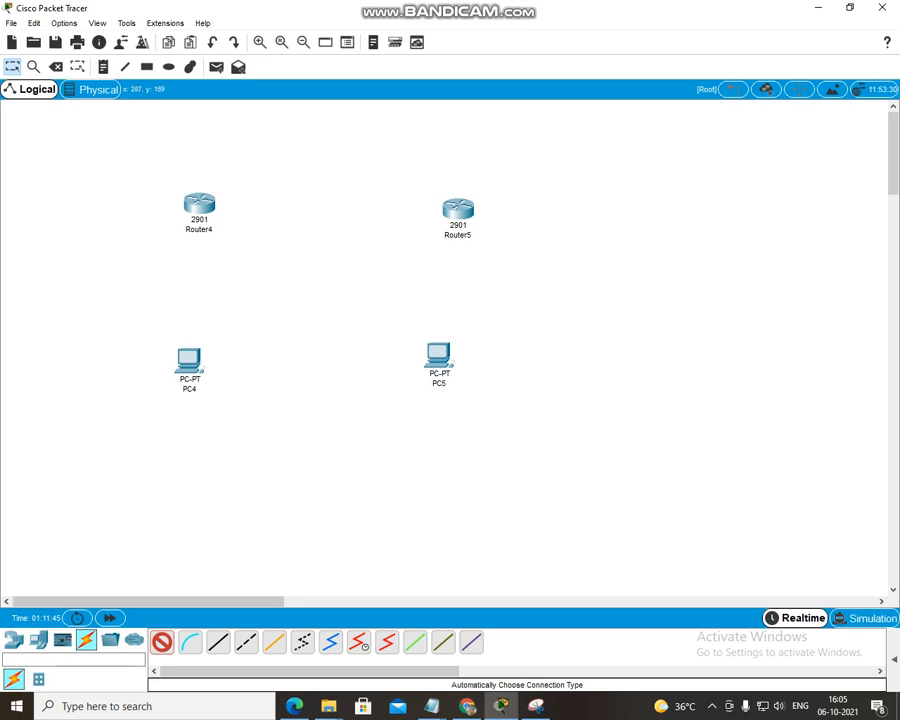
left_click(199, 205)
left_click(457, 208)
left_click(457, 210)
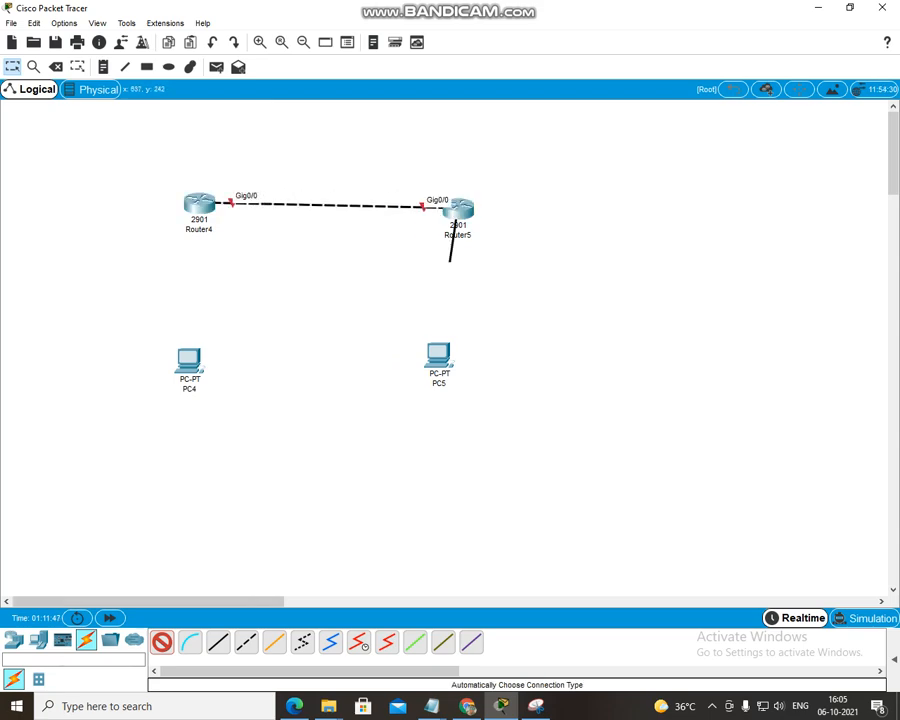
left_click(439, 352)
left_click(199, 207)
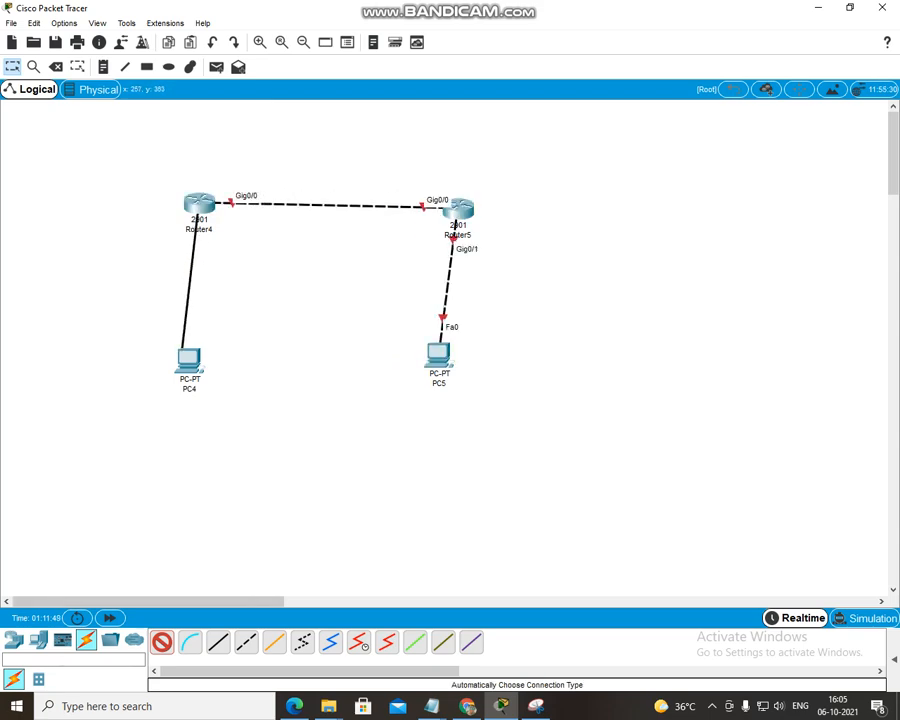
left_click(190, 360)
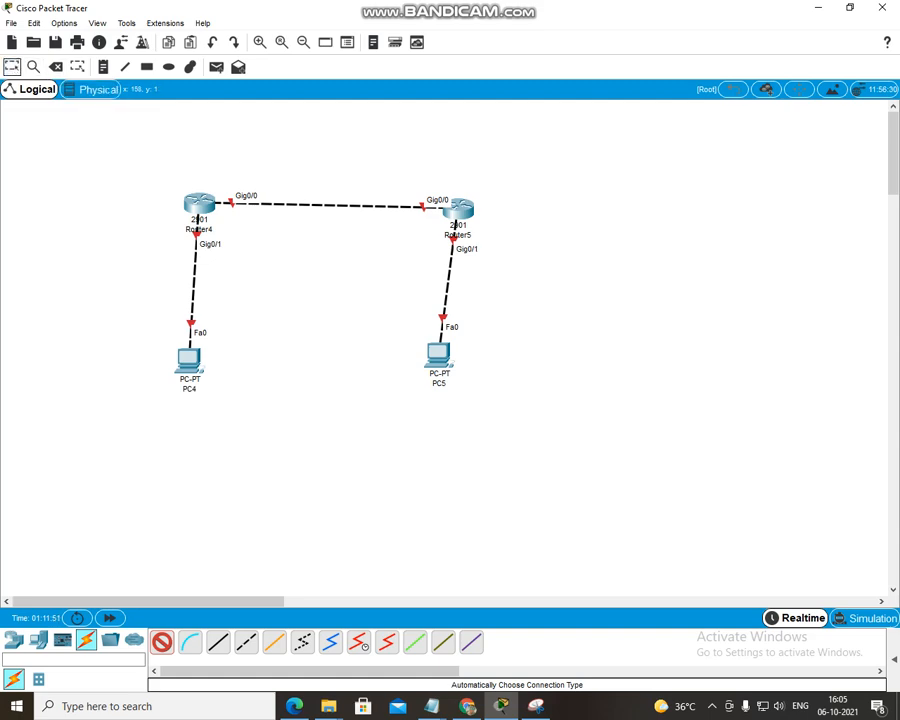
left_click(12, 67)
left_click_drag(439, 352, 445, 367)
Label the link between the routers with notes 20.20.20.1 at Router4 and 20.20.20.2 at Router5.
left_click(103, 67)
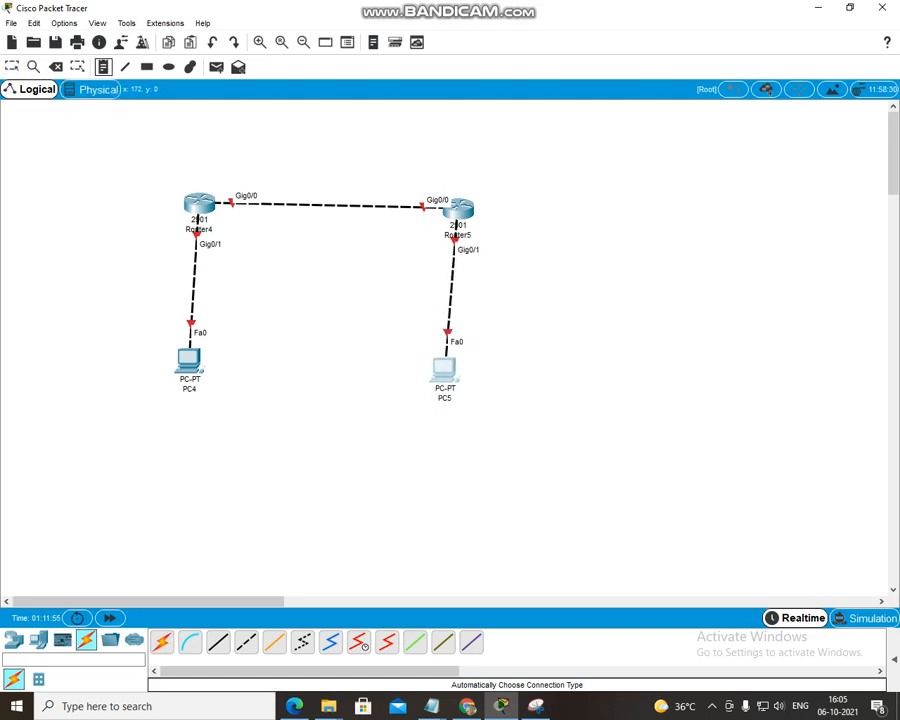
left_click(204, 178)
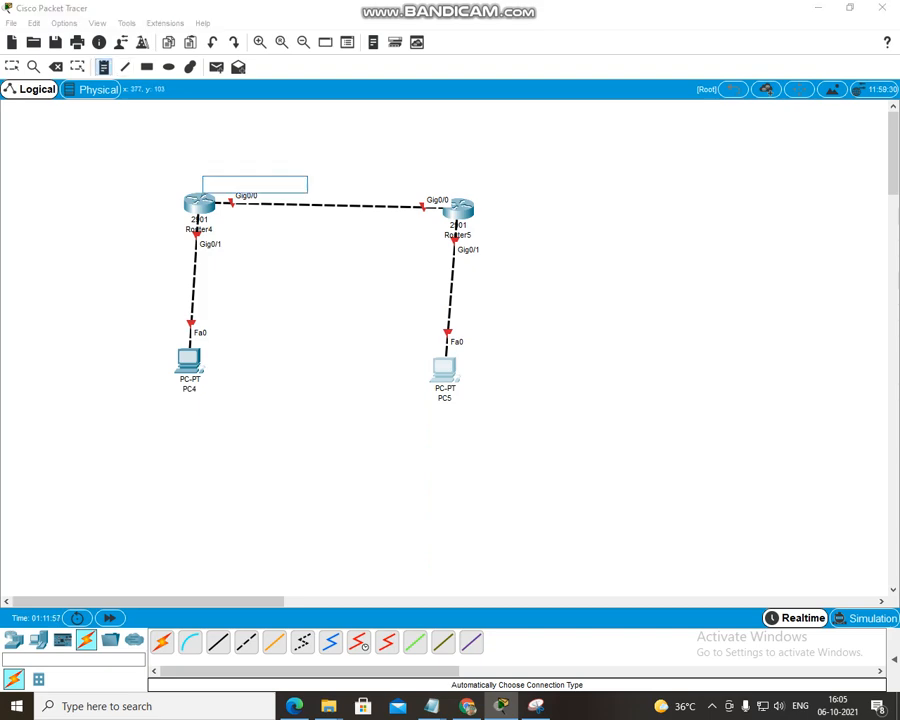
type("20.20.2.0.")
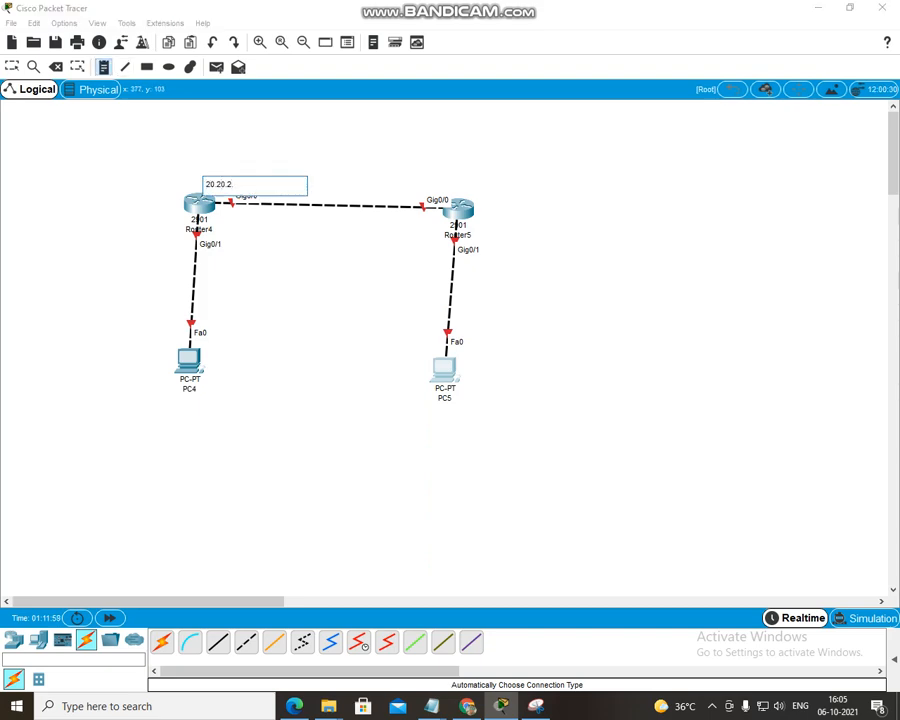
key("BackSpace")
key("BackSpace")
key("BackSpace")
type("0.1")
left_click(424, 172)
type("20.20.20.2")
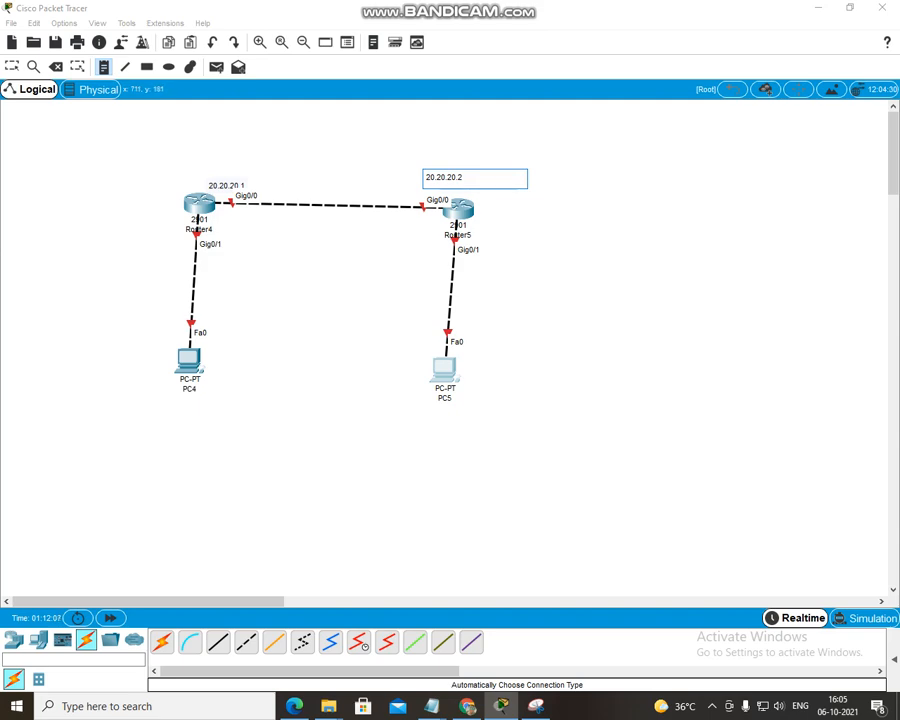
Add the note 30.30.30.1 beside Router5 for its Gig0/1 interface.
left_click(499, 229)
type("10.10.1")
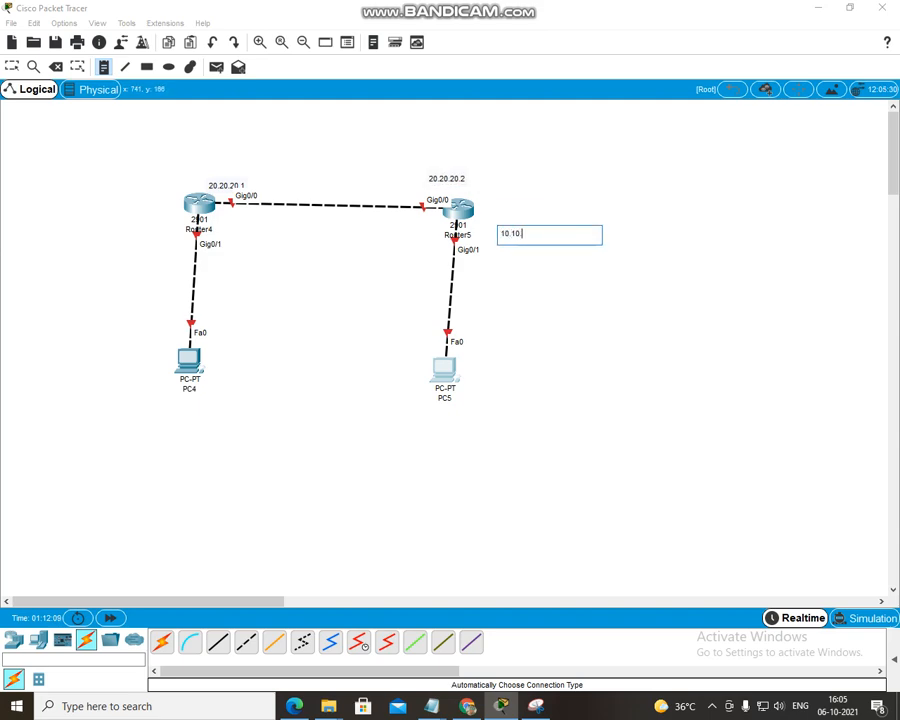
type("0.1")
key("BackSpace")
key("BackSpace")
key("BackSpace")
key("BackSpace")
key("BackSpace")
key("BackSpace")
key("BackSpace")
key("BackSpace")
key("BackSpace")
key("BackSpace")
type("3030.30.")
key("BackSpace")
key("BackSpace")
key("BackSpace")
key("BackSpace")
key("BackSpace")
key("BackSpace")
type(".30.30.1")
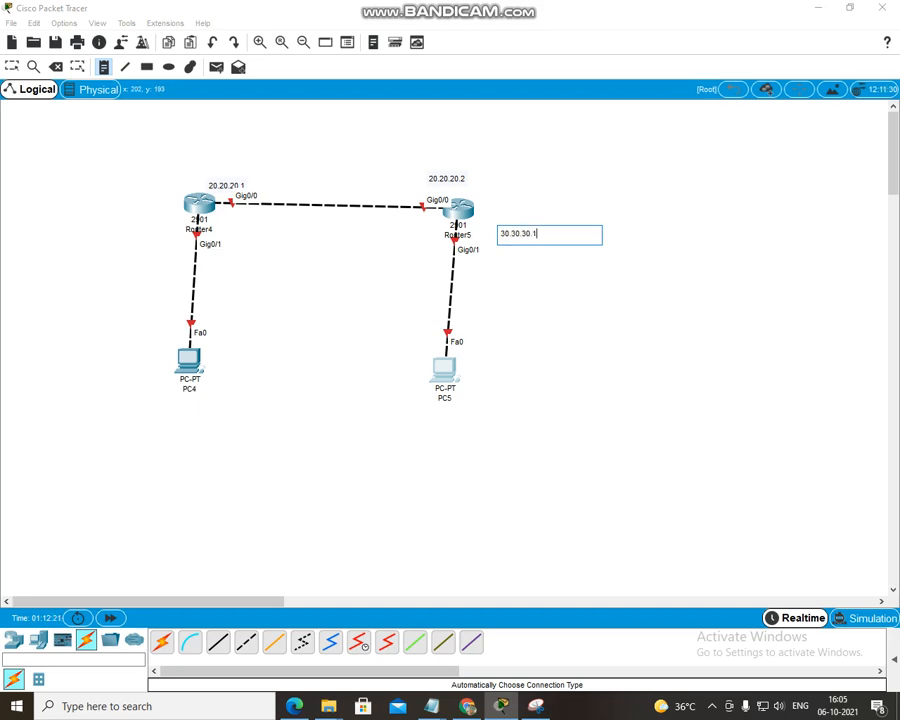
Add the note 10.10.10.1 beside Router4's Gig0/1 interface and the note 10.10.10.2 below PC4.
left_click(139, 238)
type("10.10.10.1")
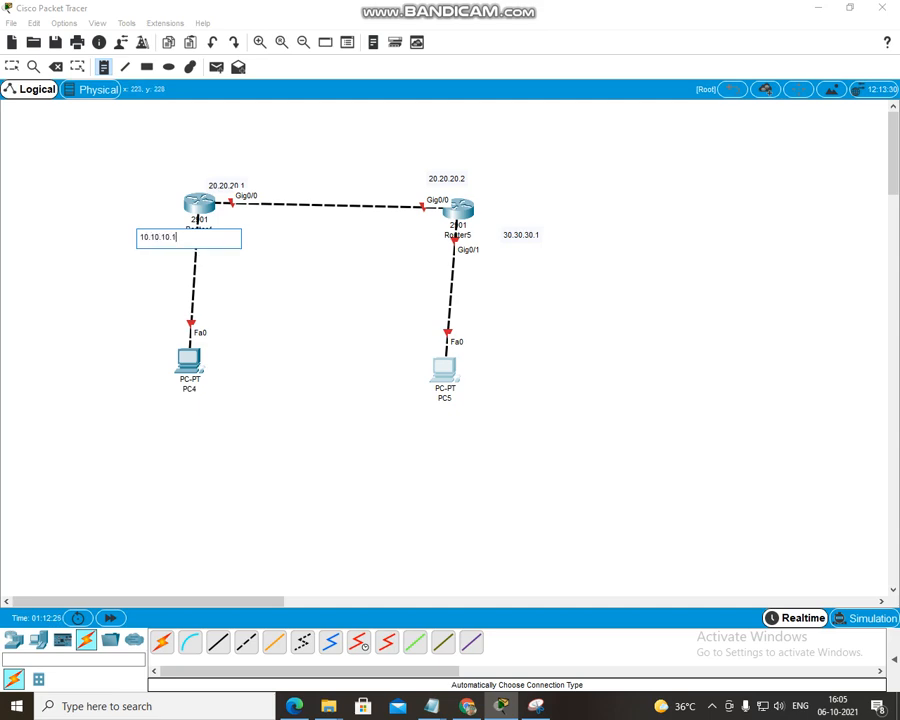
left_click(137, 415)
type("10.10.10.")
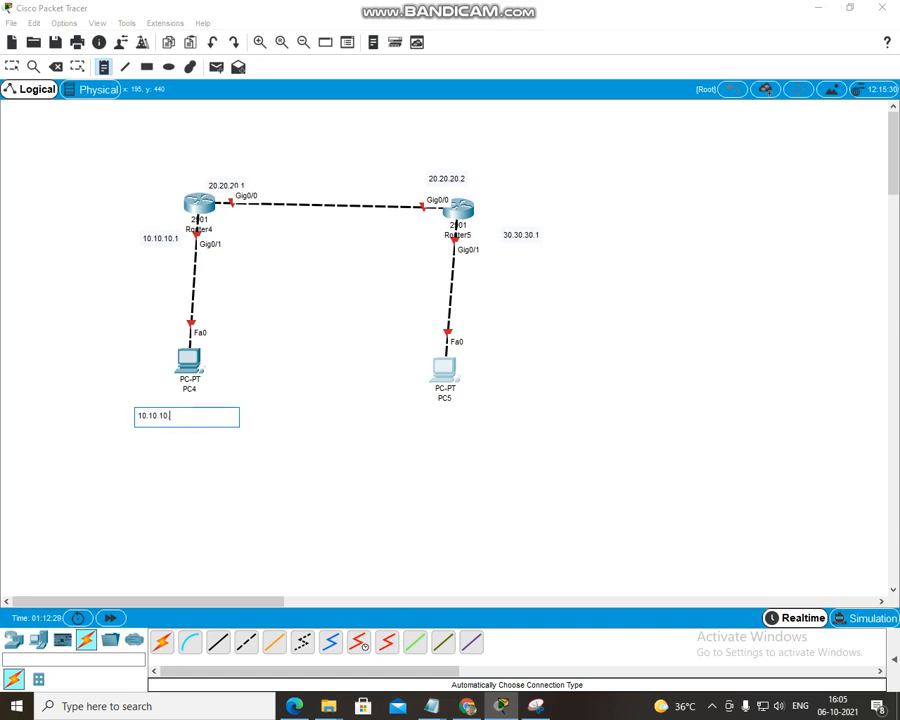
type("2")
Add the note 30.30.30.2 below PC5.
left_click(437, 407)
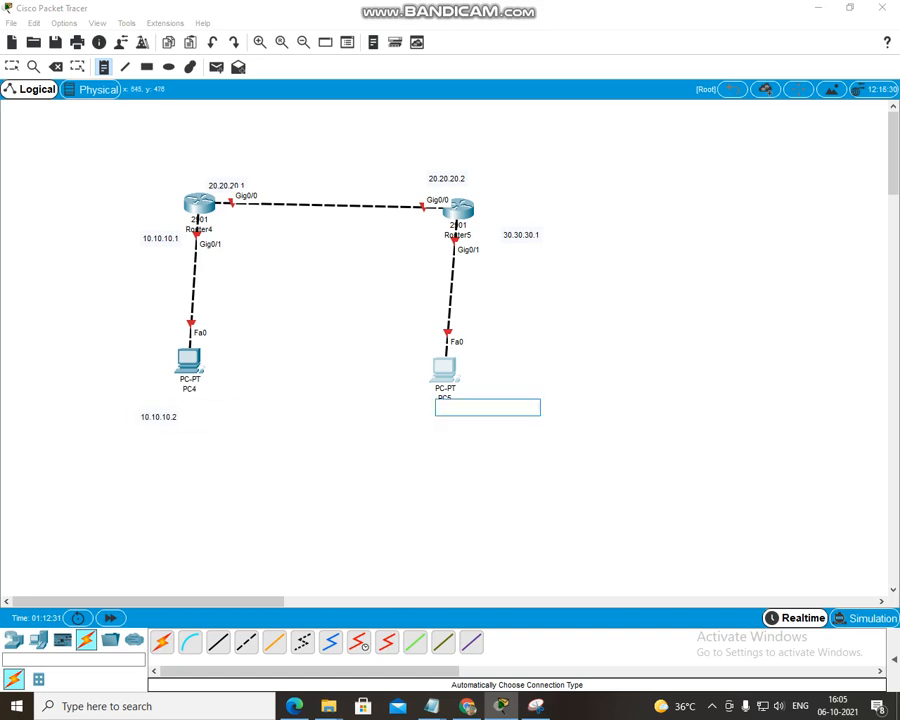
type("30.30.3")
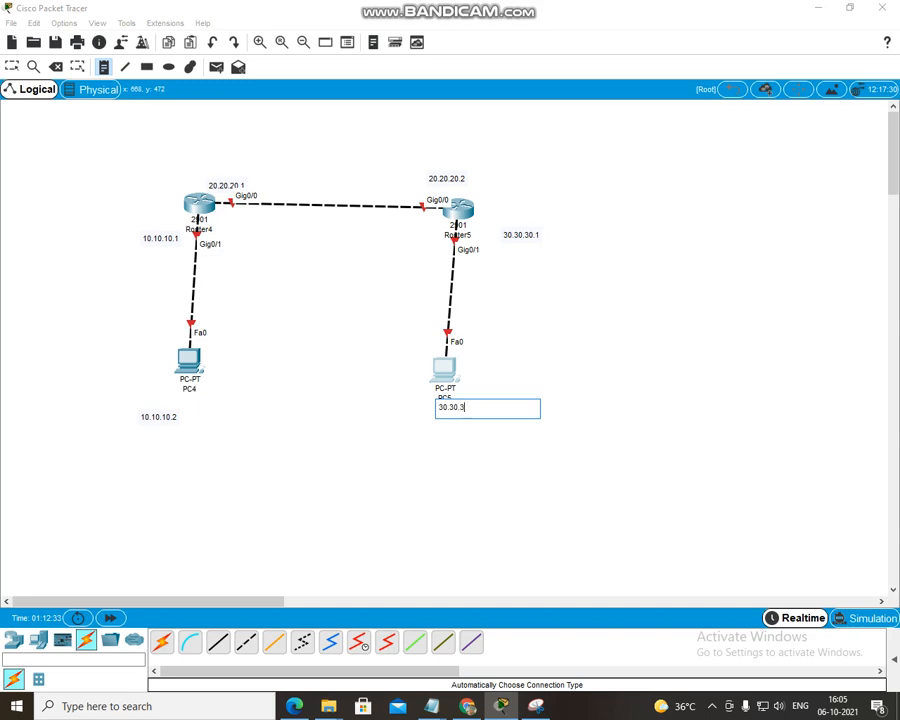
type("0.2")
Label Router4 with the note R1 and Router5 with the note R2.
left_click(137, 188)
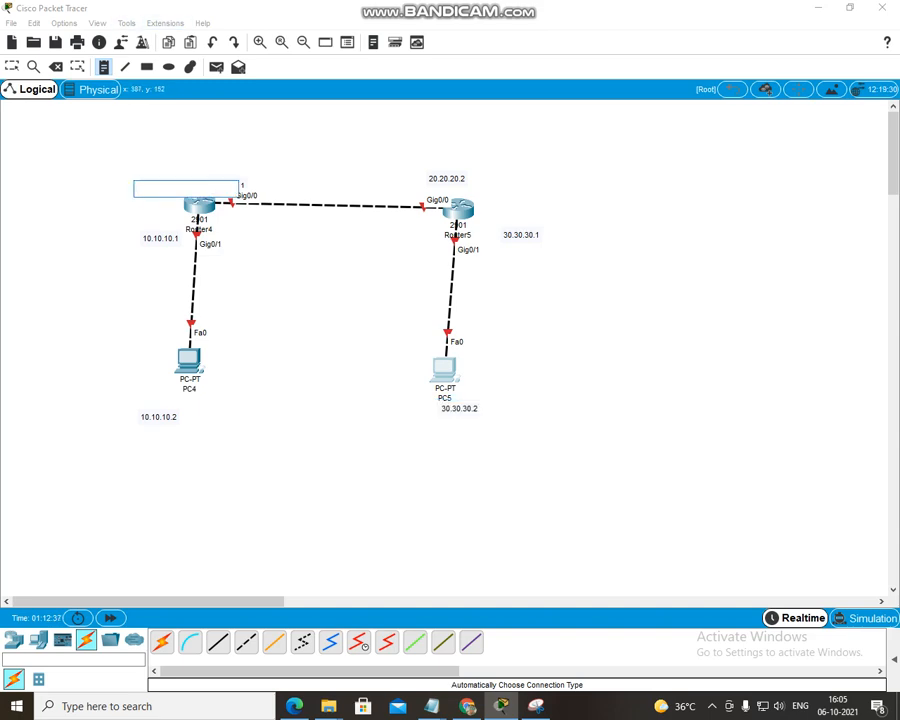
type("R1")
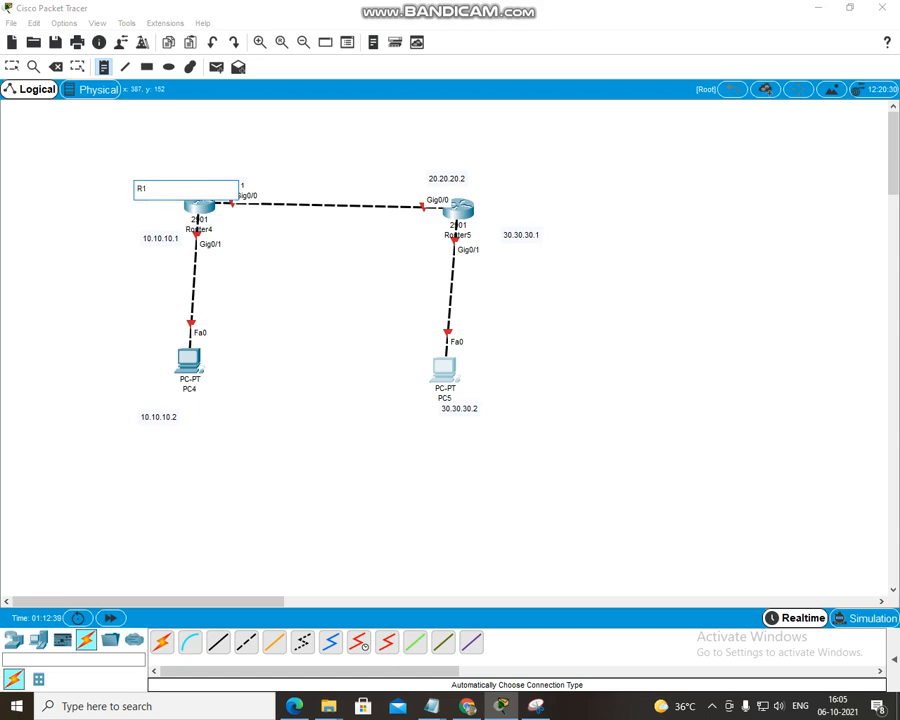
left_click(487, 201)
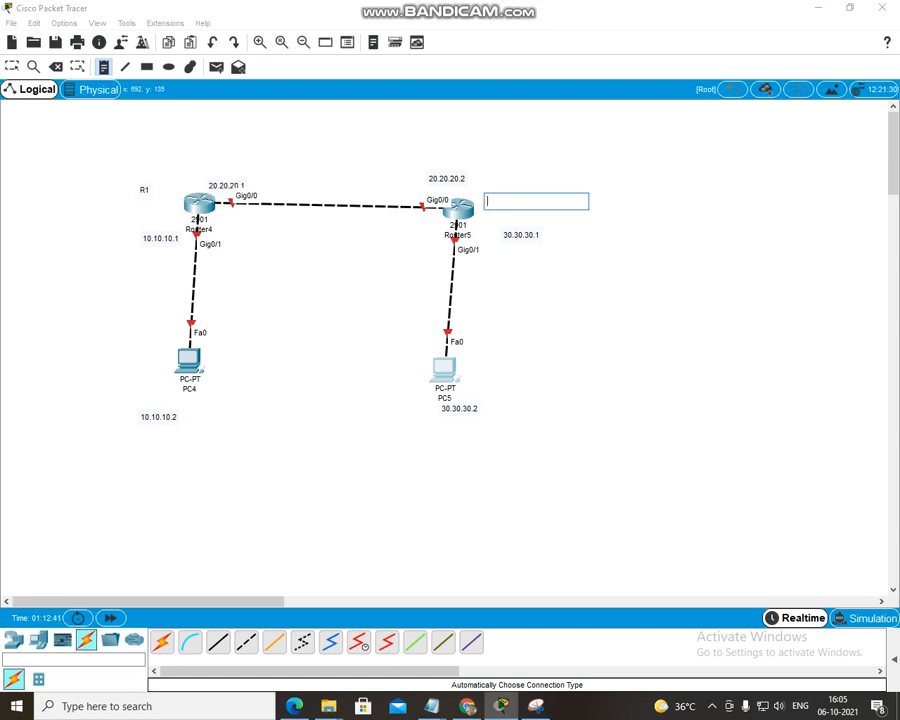
type("R2")
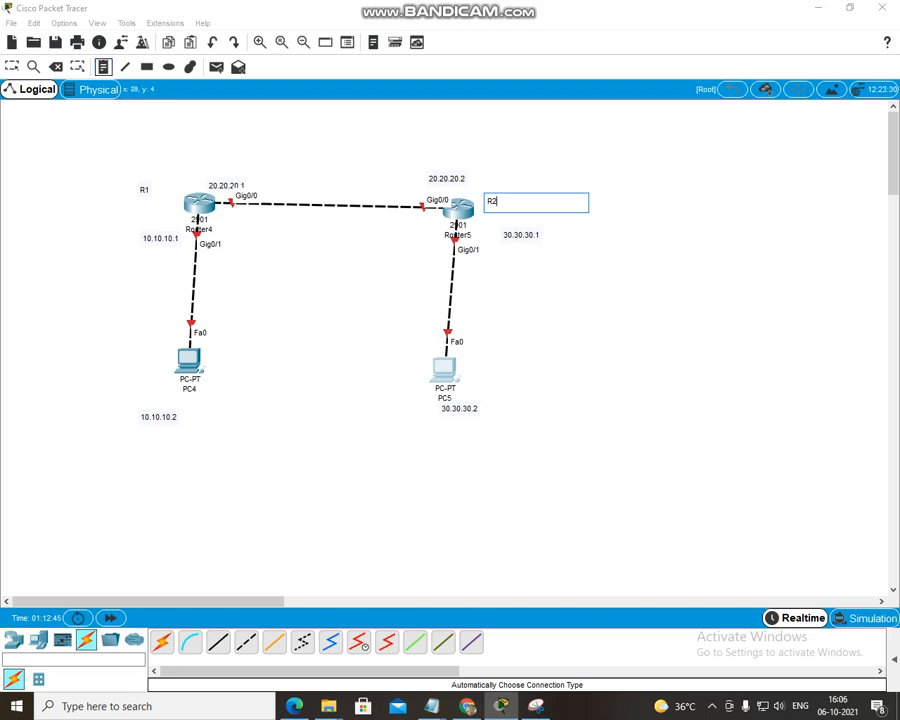
Add the title note "how to configure static route" centred above the topology, and move the R1 note closer to Router4.
left_click(104, 67)
left_click(160, 121)
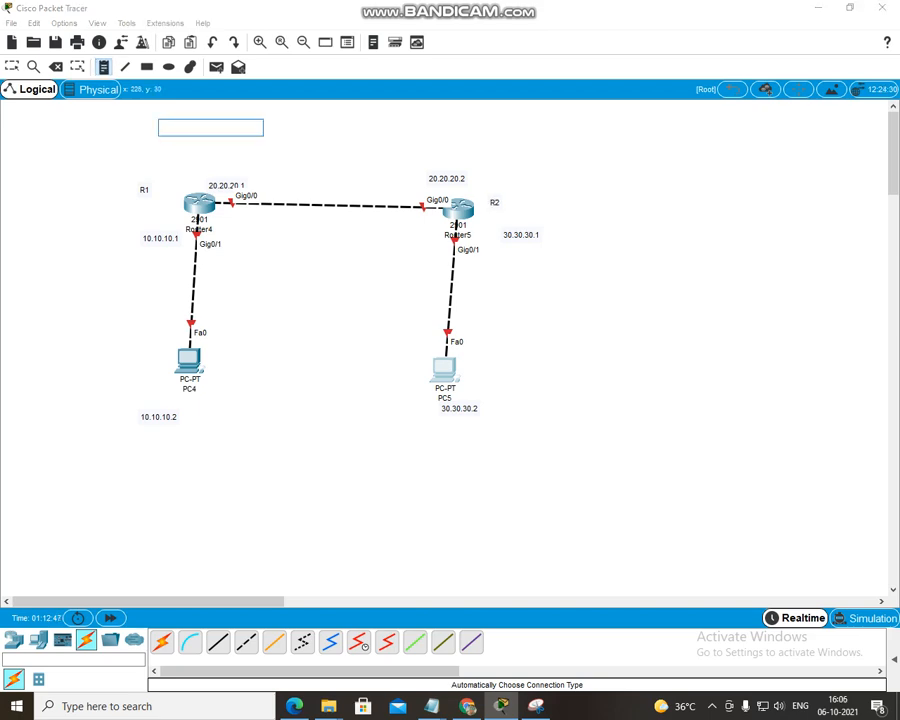
type("how to con")
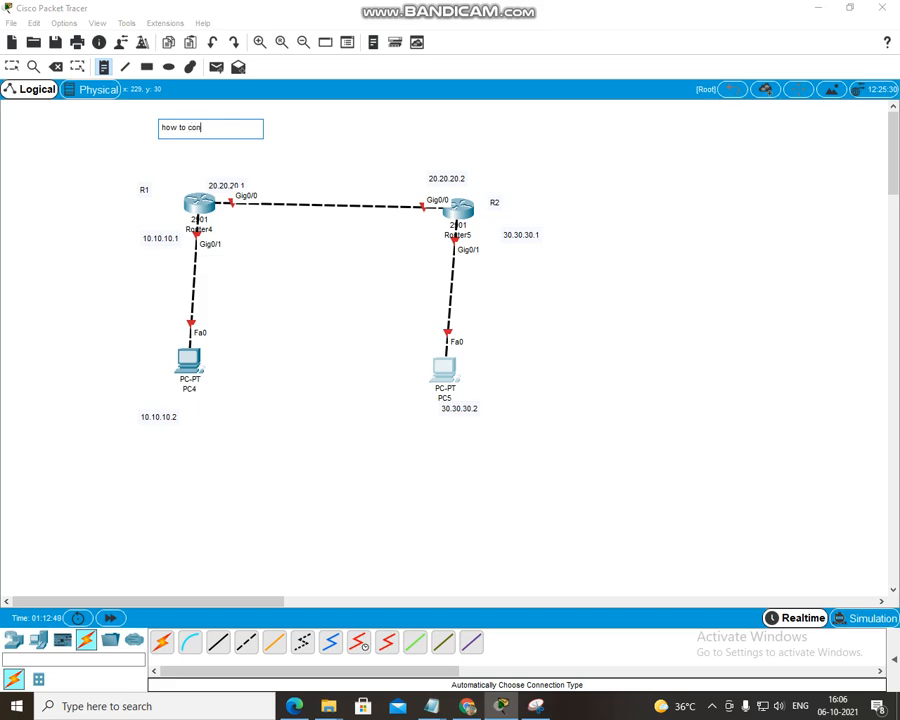
type("figure static route")
left_click(90, 125)
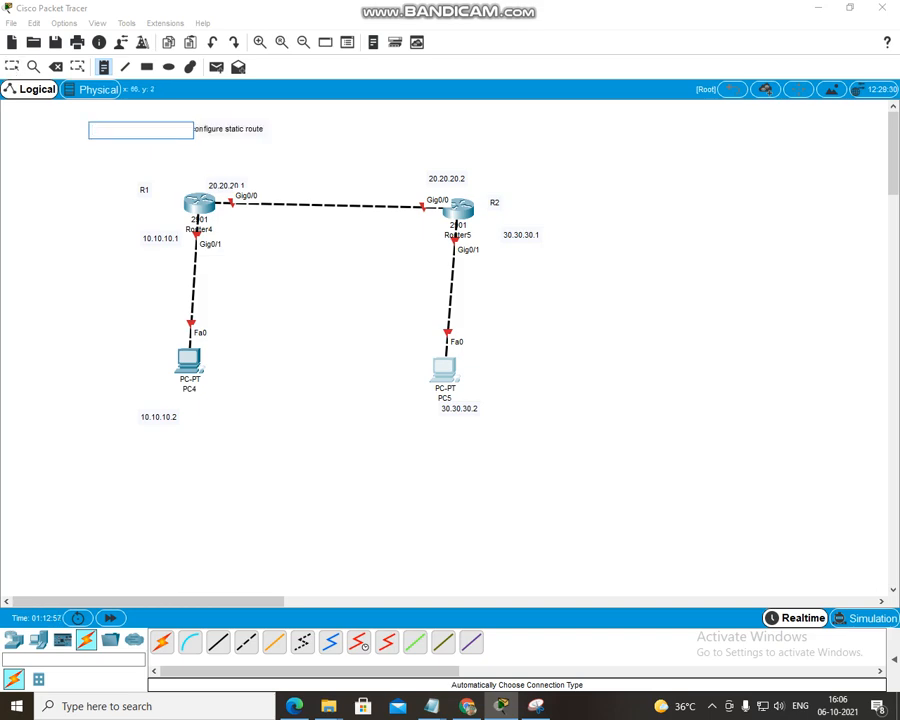
left_click(12, 67)
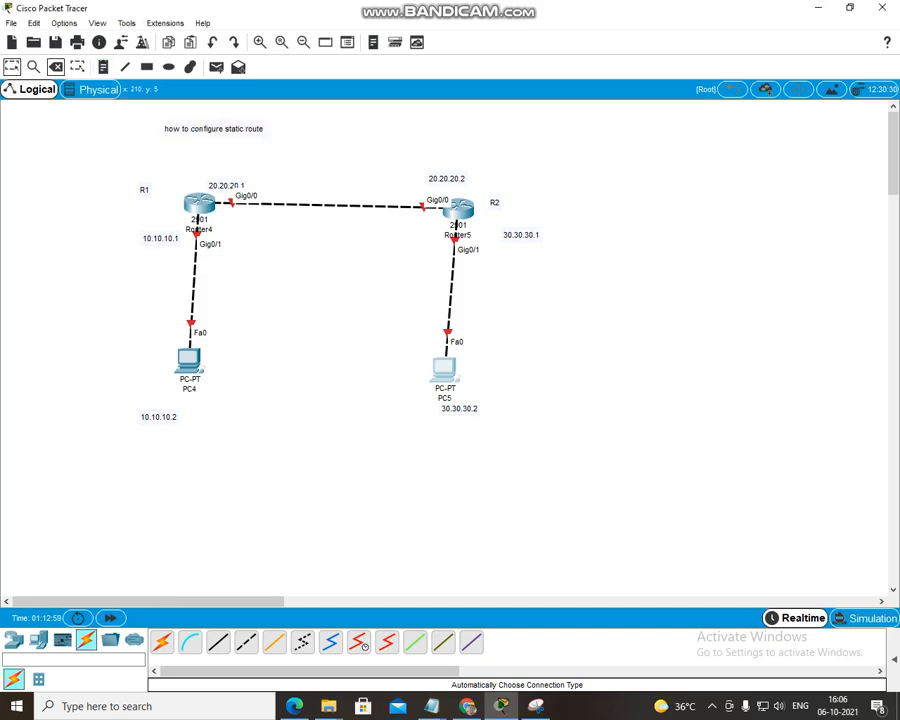
left_click_drag(213, 128, 312, 126)
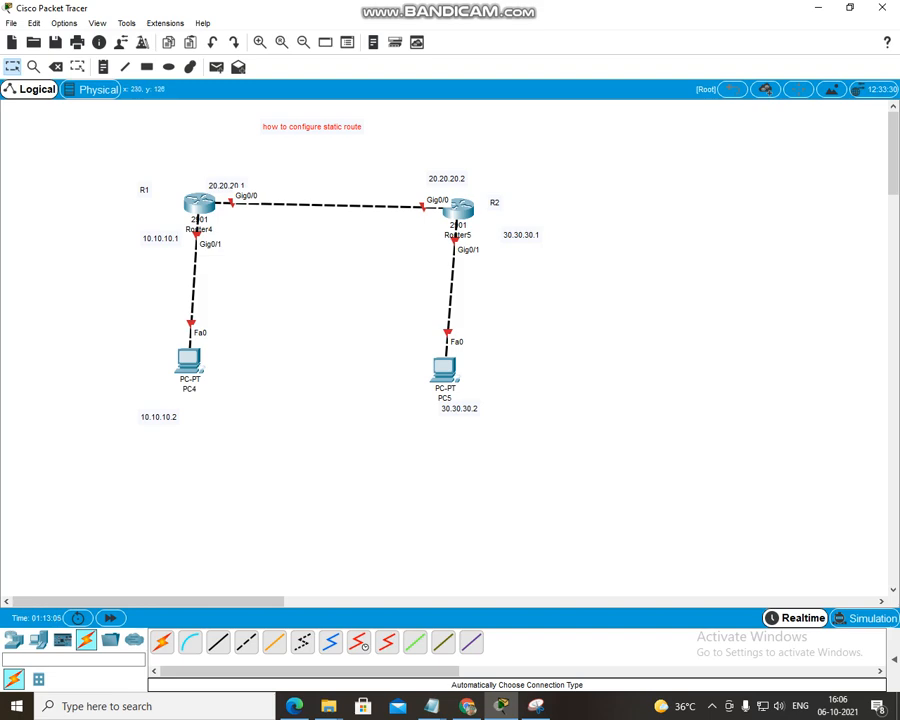
left_click_drag(144, 189, 164, 189)
Configure PC4 with static IP address 10.10.10.2, subnet mask 255.0.0.0 and default gateway 10.10.10.1.
mouse_move(199, 207)
left_click(189, 361)
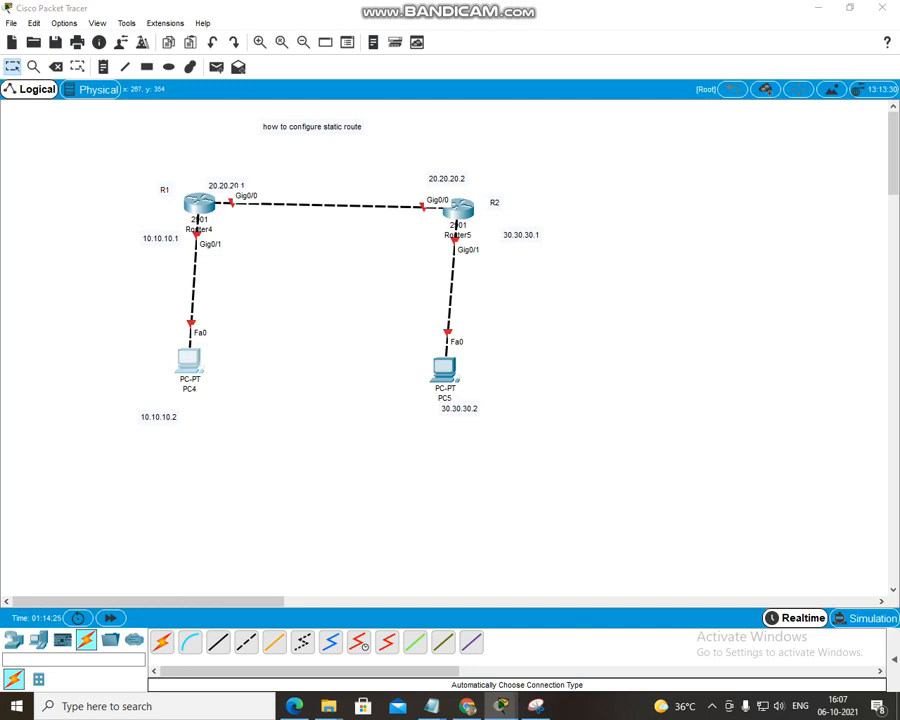
left_click(367, 166)
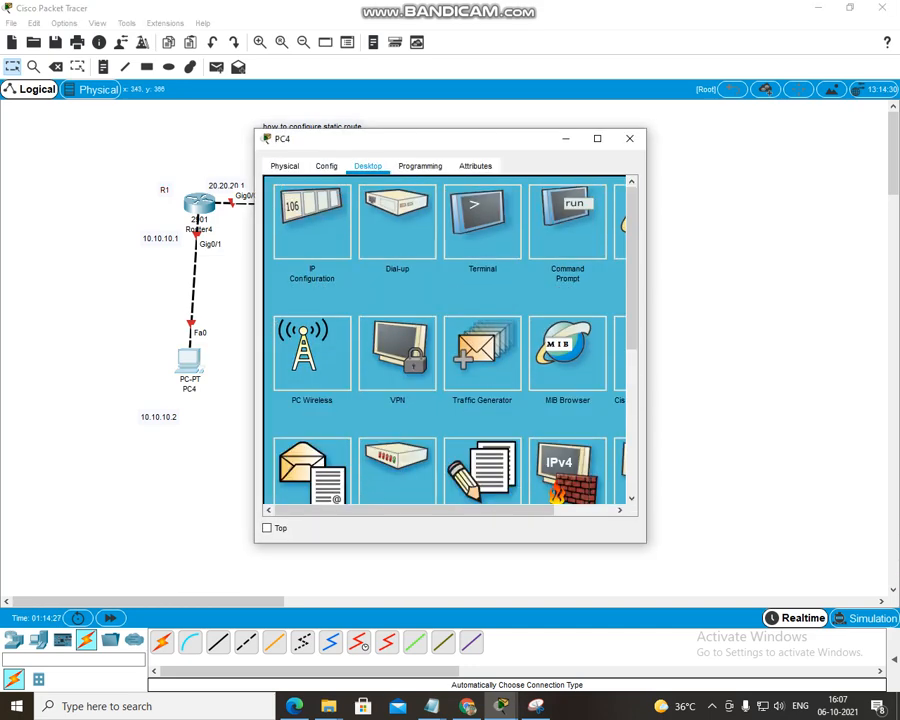
left_click(309, 224)
type("1")
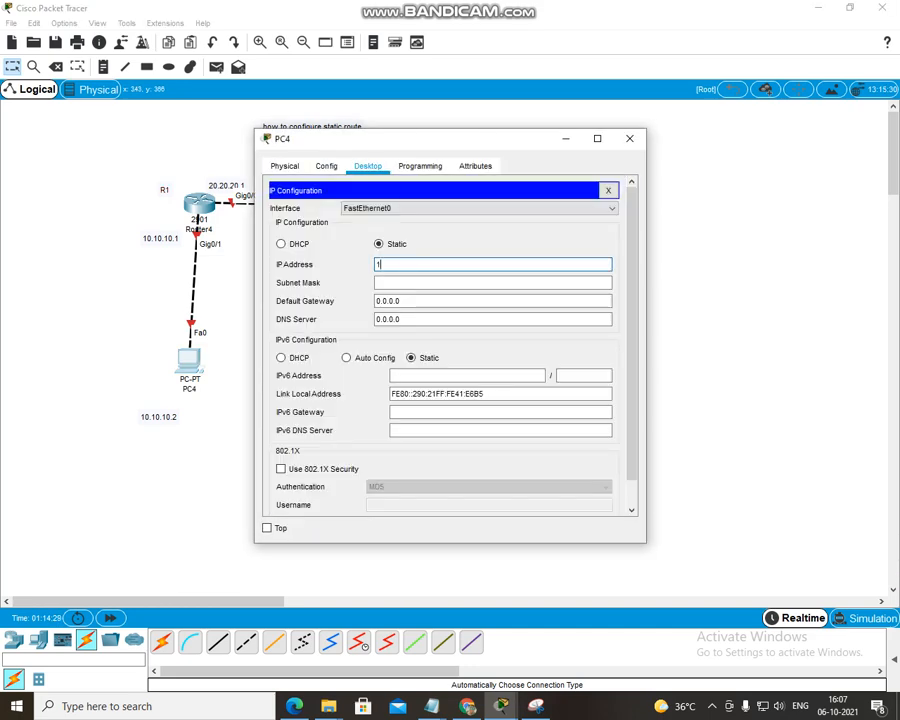
type("0.10.10.2")
key("Tab")
key("Tab")
type("10.10.1")
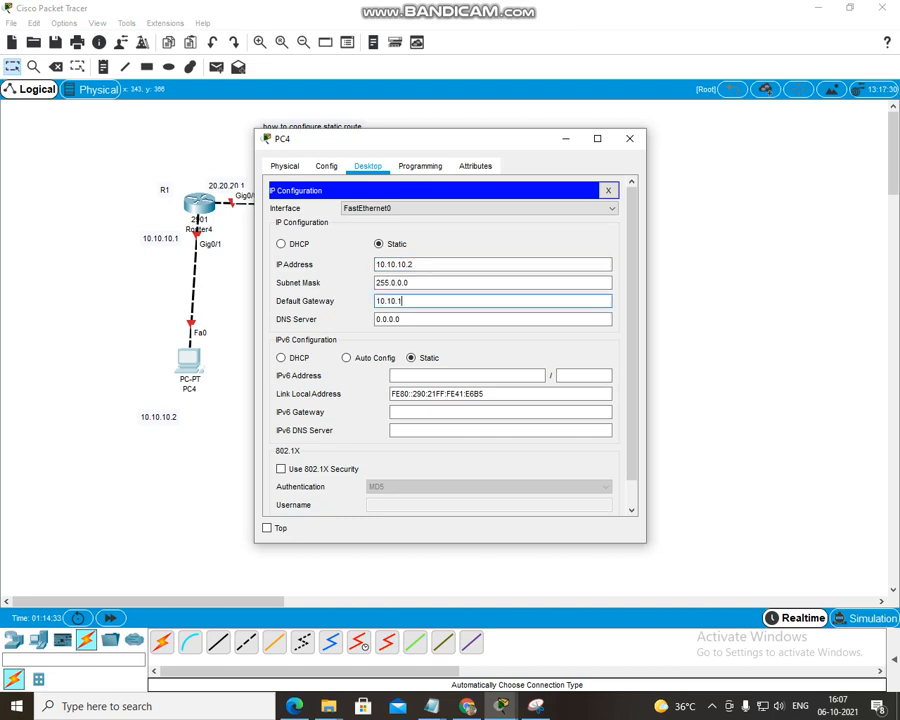
type("0.1")
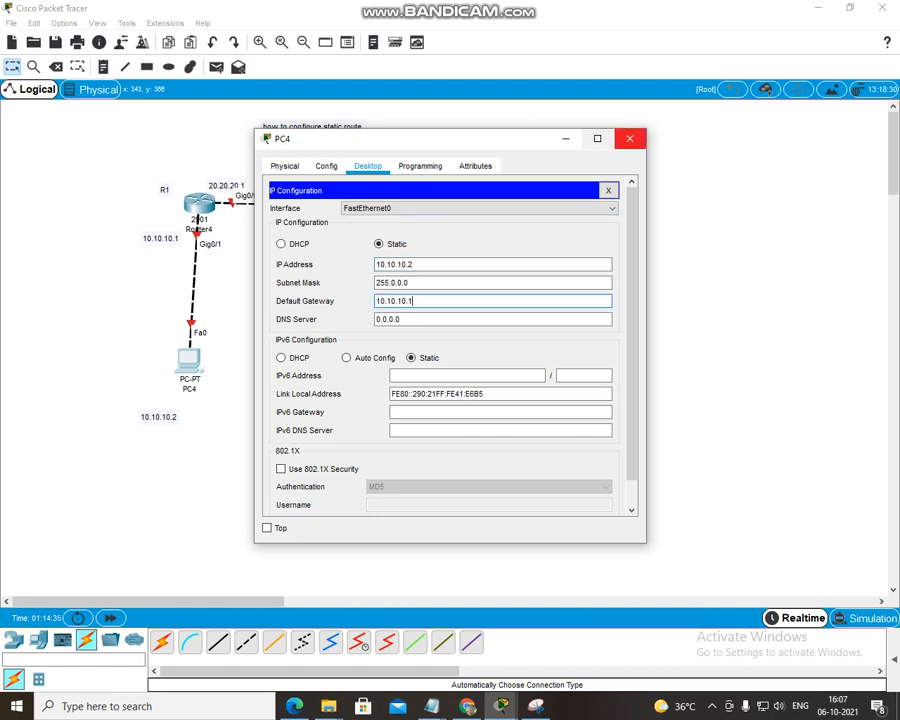
left_click(629, 139)
Configure PC5 with static IP address 30.30.30.2, subnet mask 255.0.0.0 and default gateway 30.30.30.1.
left_click(443, 368)
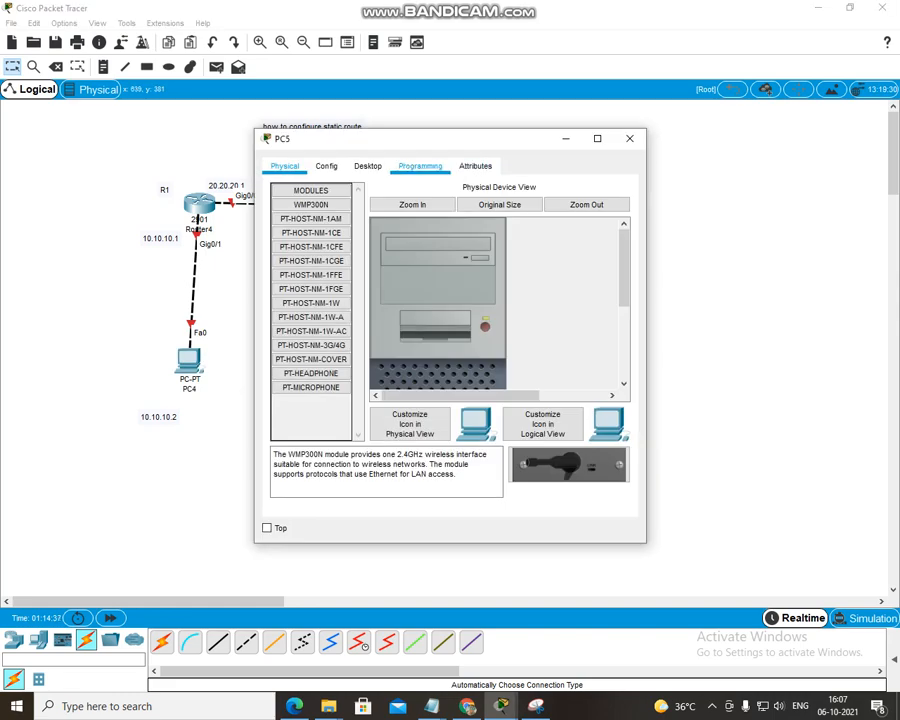
left_click(367, 166)
left_click(311, 232)
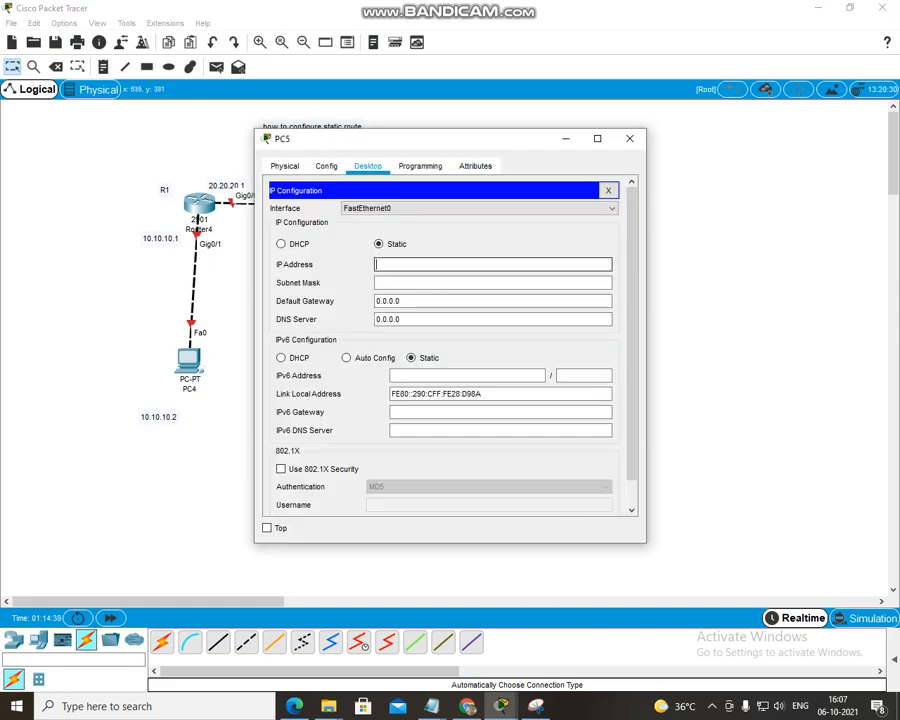
type("30.30.30.2")
key("Tab")
key("Tab")
type("30.30.30")
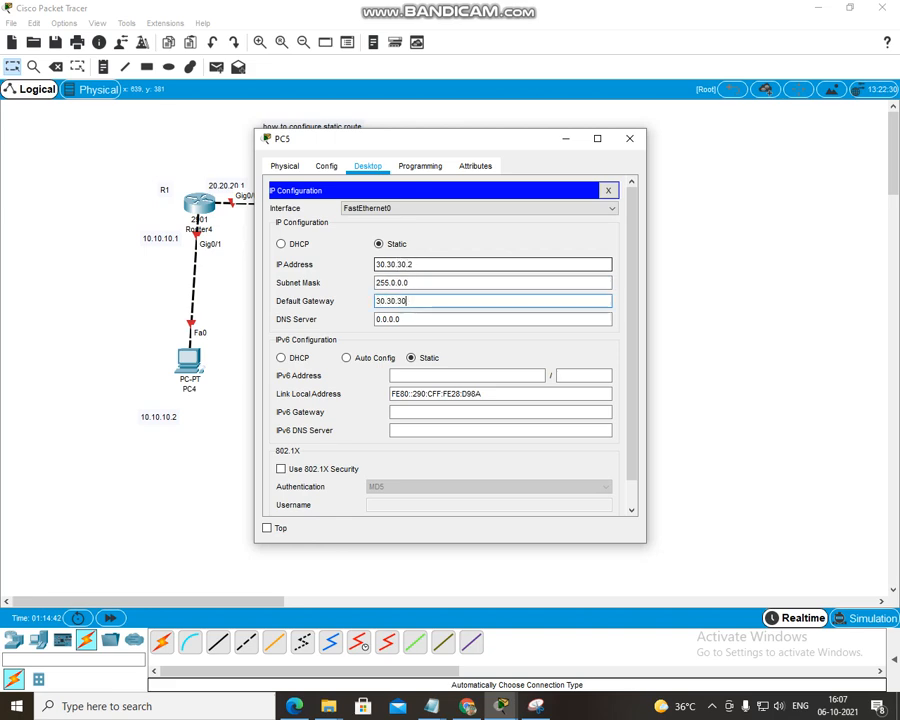
type(".1")
left_click(630, 139)
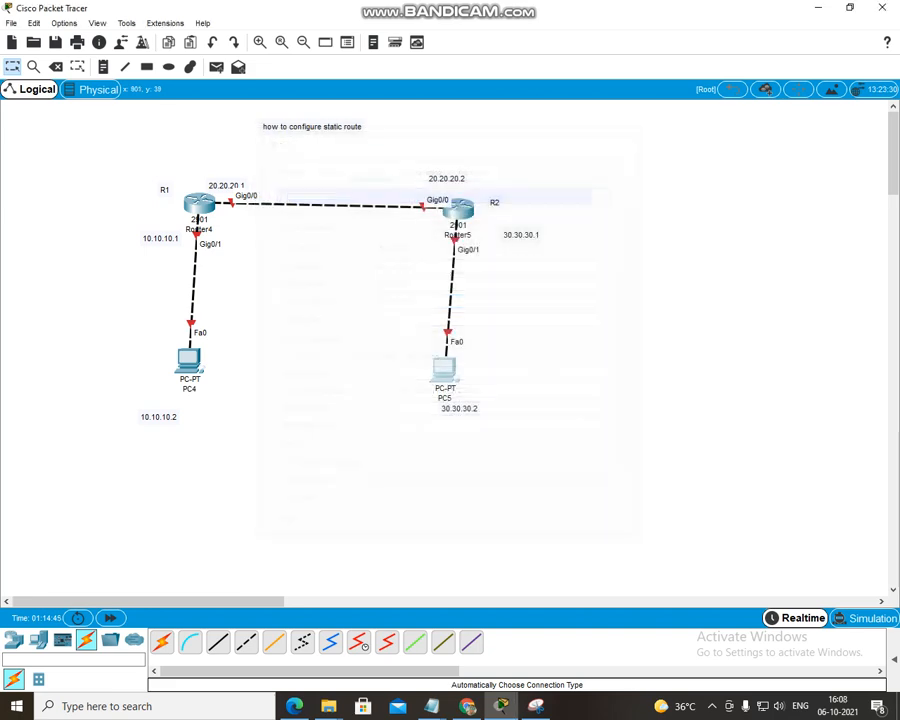
Open Router4's command line beside the topology and decline the initial configuration dialog.
left_click(199, 204)
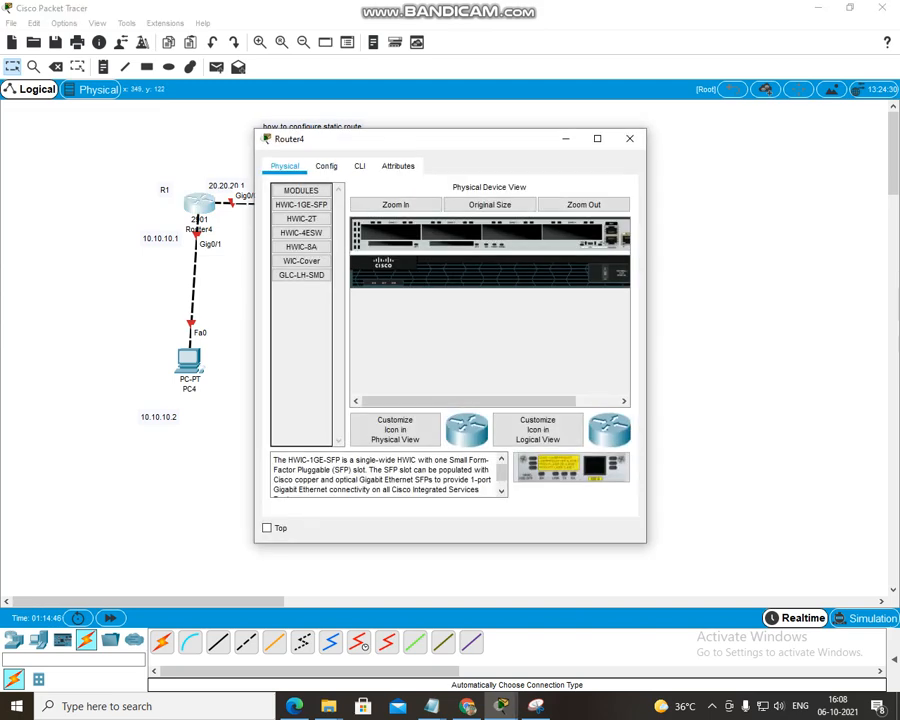
left_click_drag(420, 139, 613, 113)
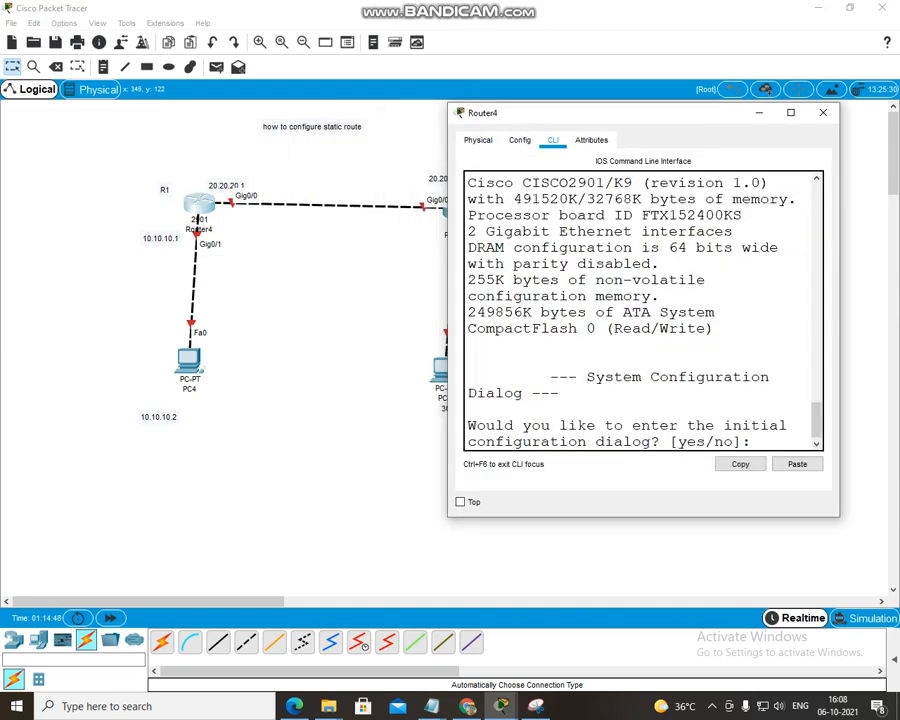
type("n")
key("Return")
key("Return")
key("Return")
type("en")
key("Tab")
type("\\")
key("Return")
key("Return")
key("Return")
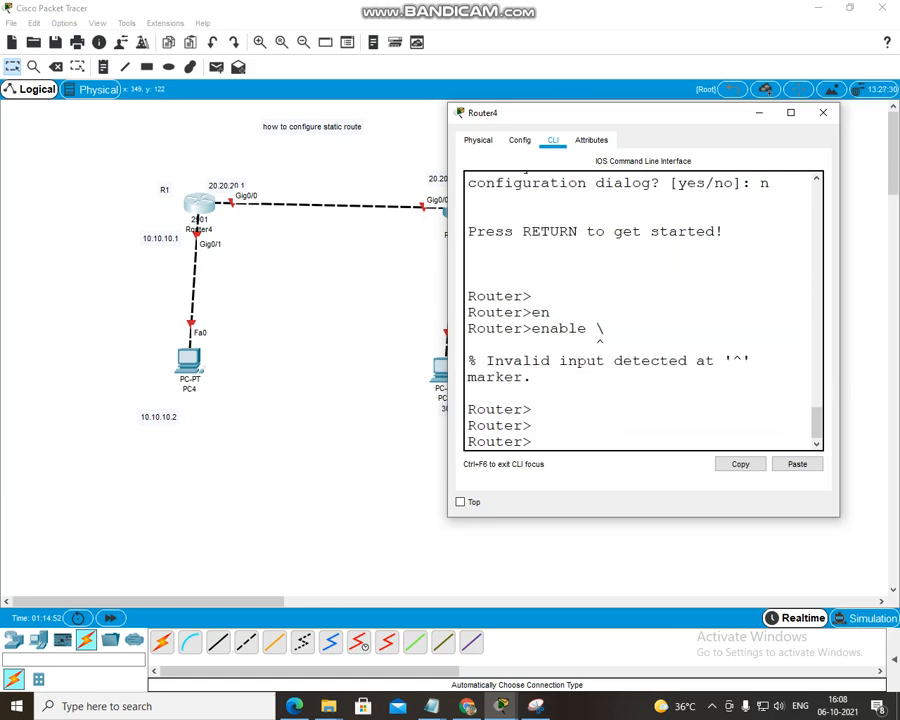
type("co")
key("BackSpace")
Enter privileged mode on Router4 and switch to global configuration mode with configure terminal.
type("en")
key("Tab")
key("Return")
type("co")
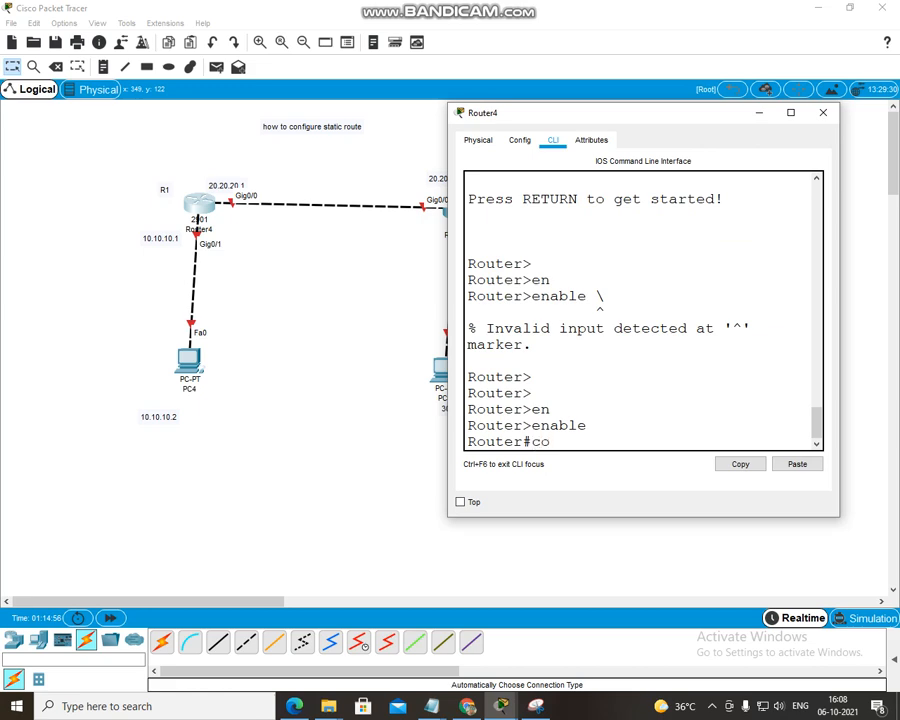
type("nf")
key("Tab")
type("t")
key("Tab")
key("Return")
key("Return")
Assign IP address 10.10.10.1 with mask 255.0.0.0 to Router4's GigabitEthernet 0/1 interface.
type("in")
key("Tab")
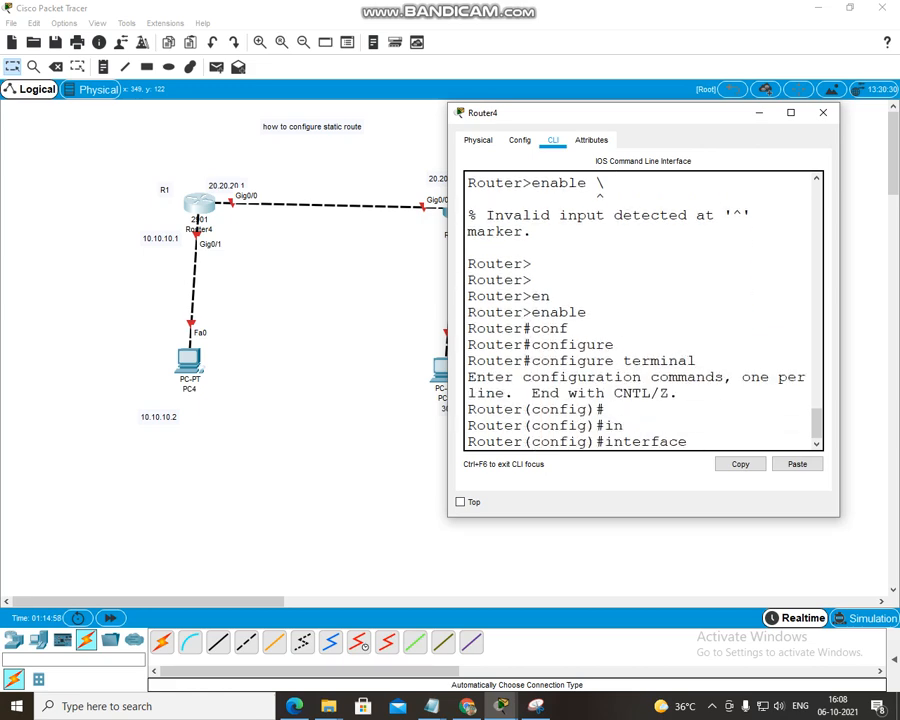
type("g")
key("Tab")
type("0")
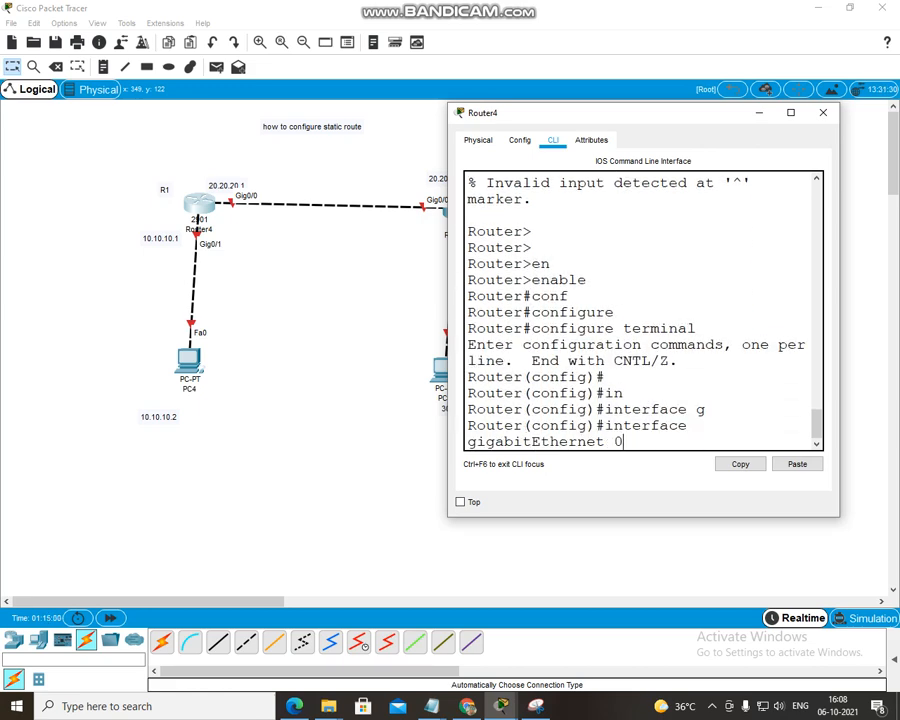
type("/1")
key("Return")
type("ip ad10.10")
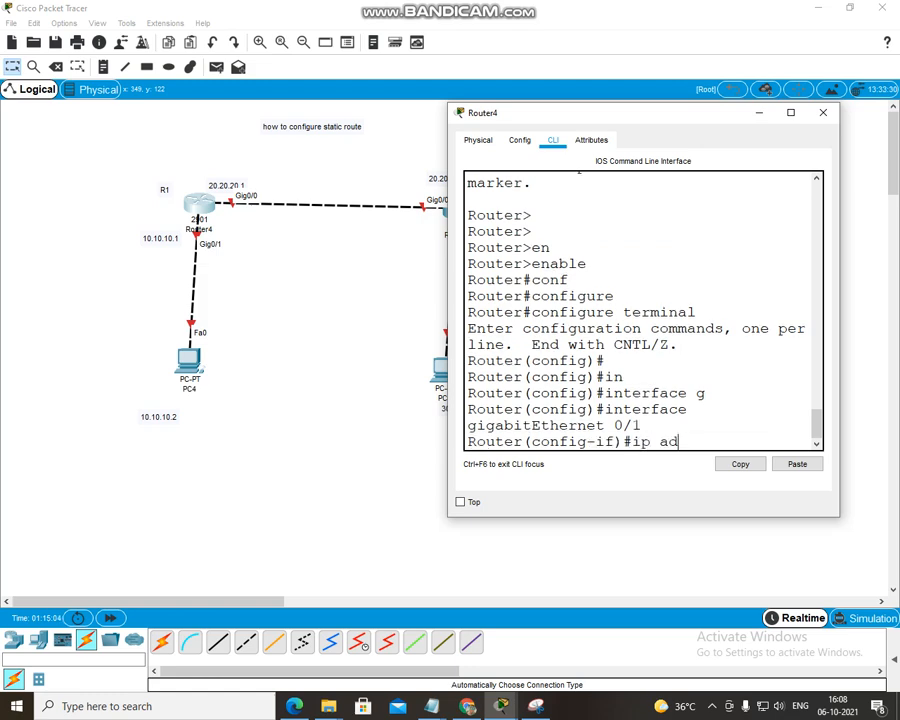
key("BackSpace")
key("BackSpace")
key("BackSpace")
key("BackSpace")
key("BackSpace")
key("Tab")
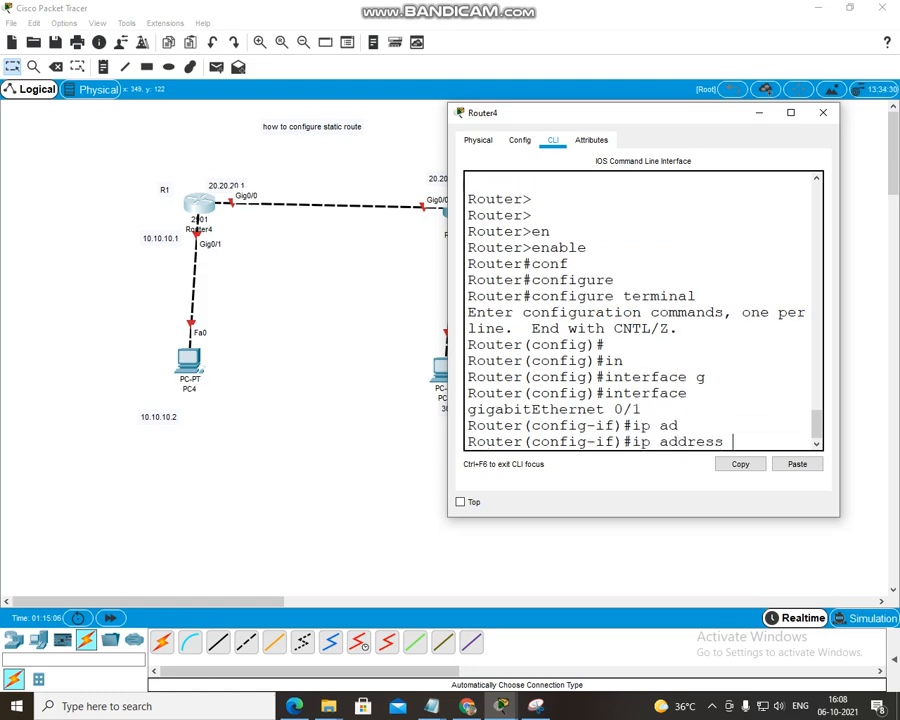
type("10.10.10.")
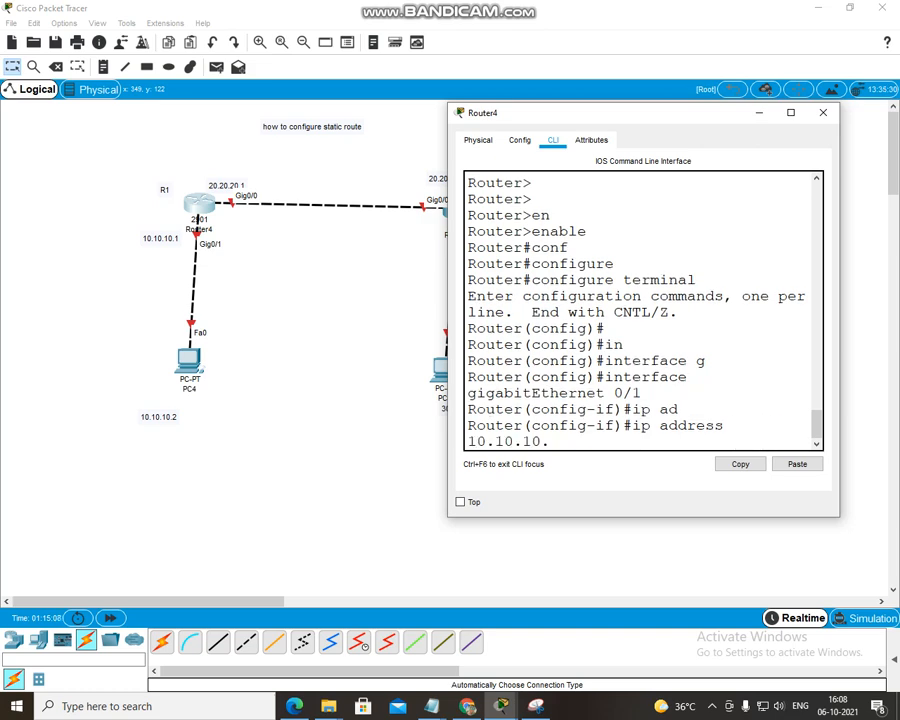
type("1 255.0.0.0")
key("Return")
Enable Router4's GigabitEthernet 0/1 with no shutdown and exit to global configuration mode.
type("no sh")
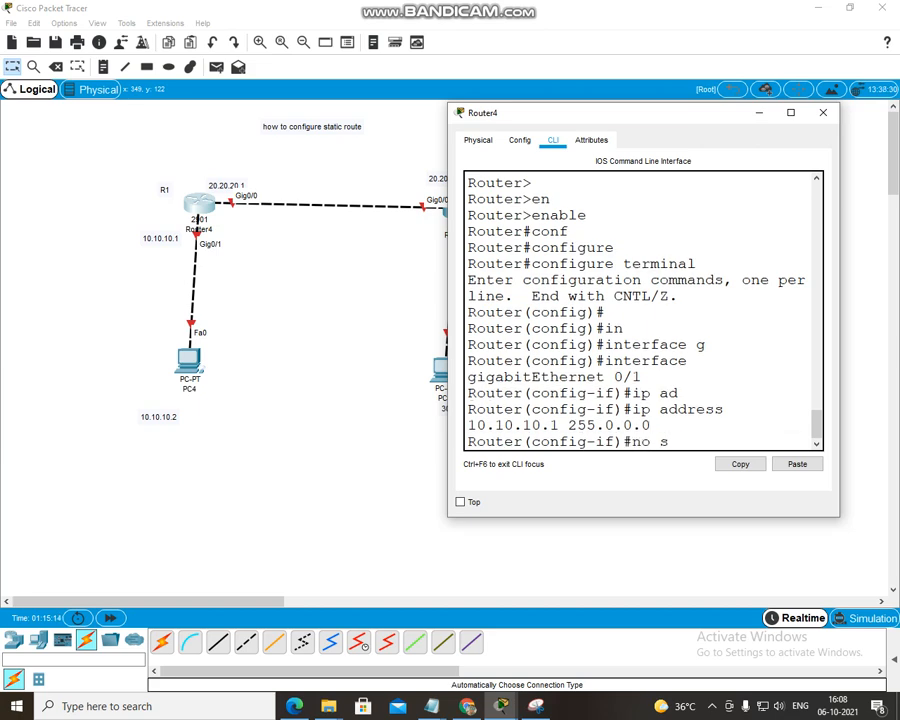
key("Tab")
key("Return")
type("ex")
key("Tab")
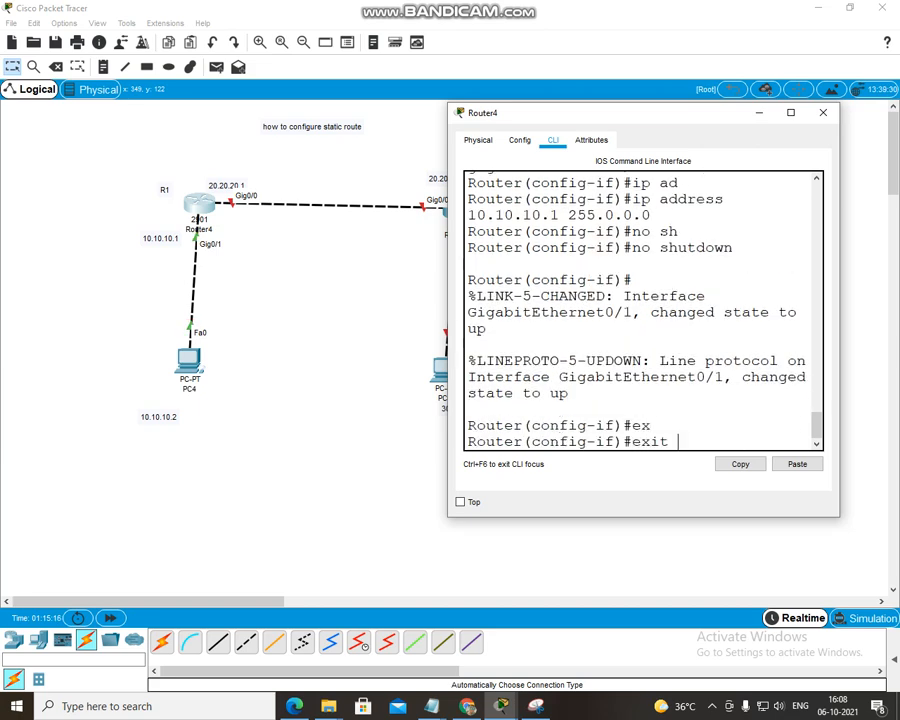
key("Return")
key("Return")
Assign IP address 20.20.20.1 with mask 255.0.0.0 to Router4's GigabitEthernet 0/0 interface.
type("in")
key("Tab")
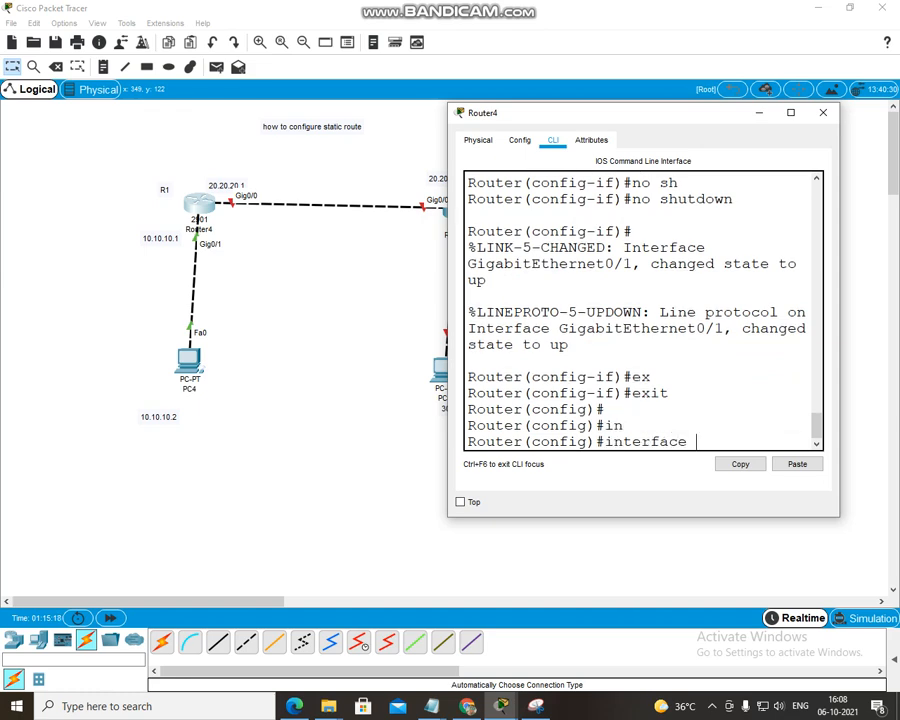
type("g")
key("Tab")
type("0/0")
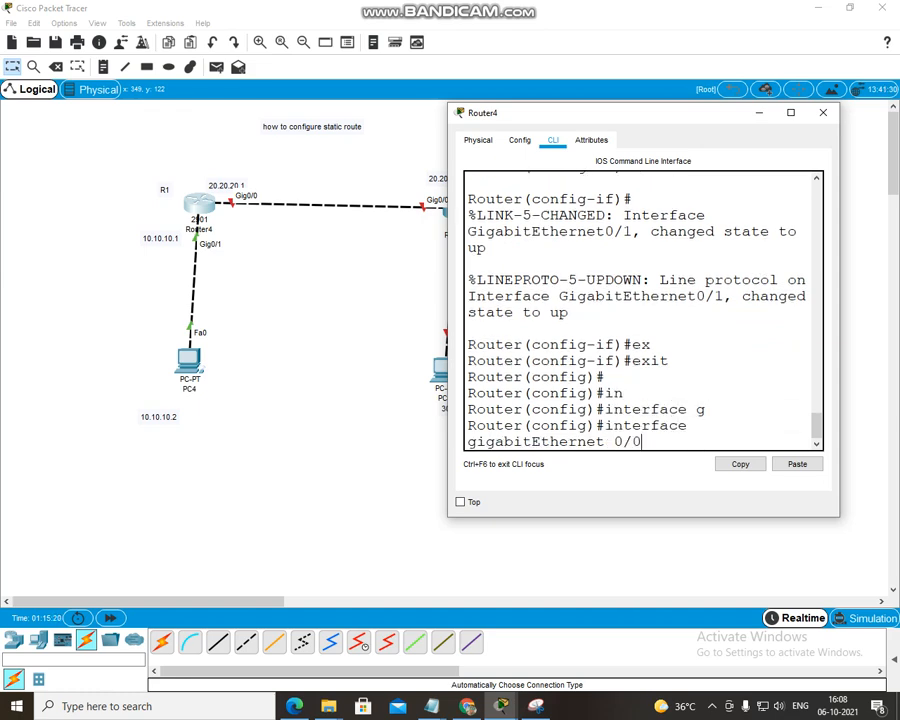
key("Return")
type("i[ a")
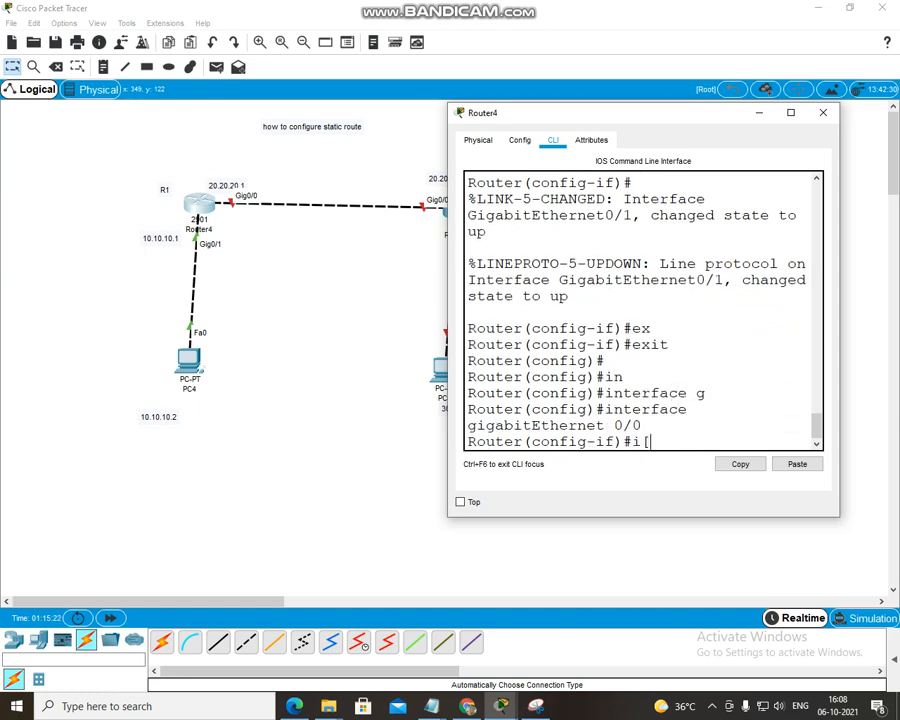
key("BackSpace")
key("BackSpace")
key("BackSpace")
type("p ad")
key("Tab")
type("20.2")
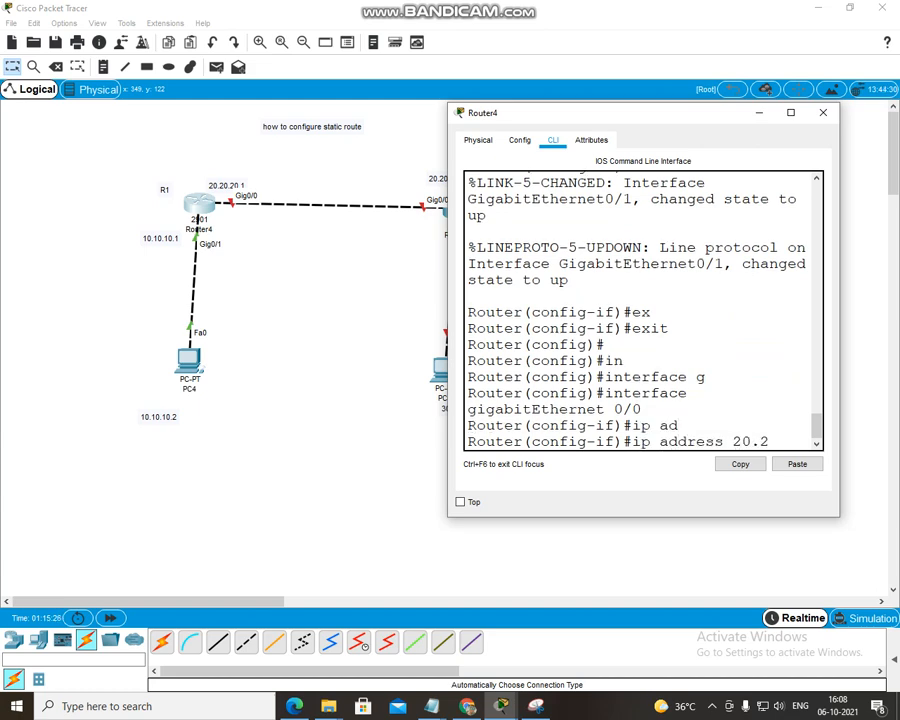
type("0.20.1 25")
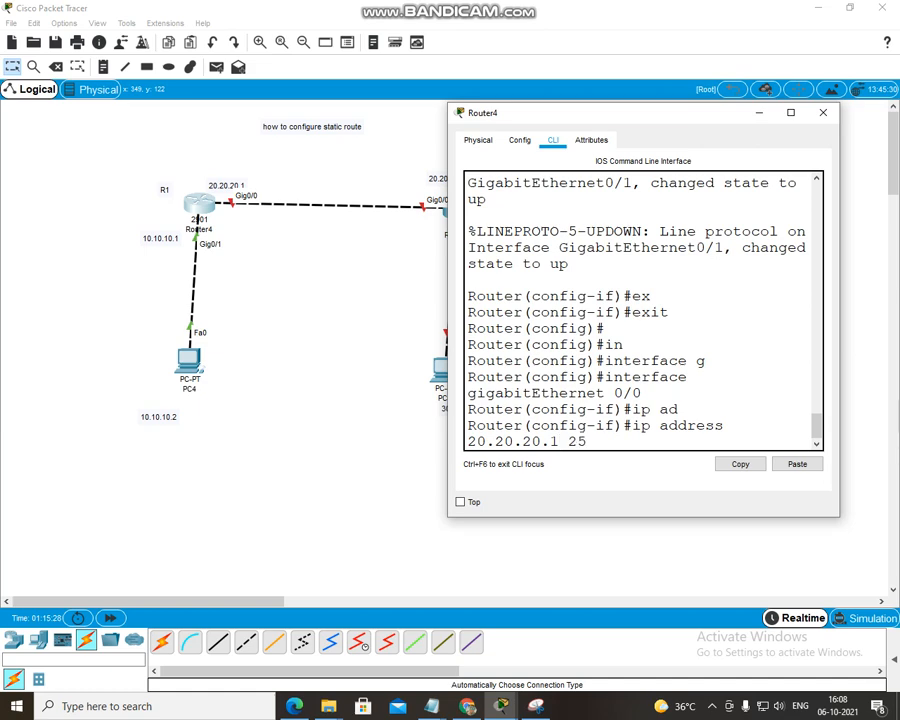
type("5.0.0.0")
key("Return")
Enable Router4's GigabitEthernet 0/0 with no shutdown, then exit interface configuration and close the router's window.
type("no sh")
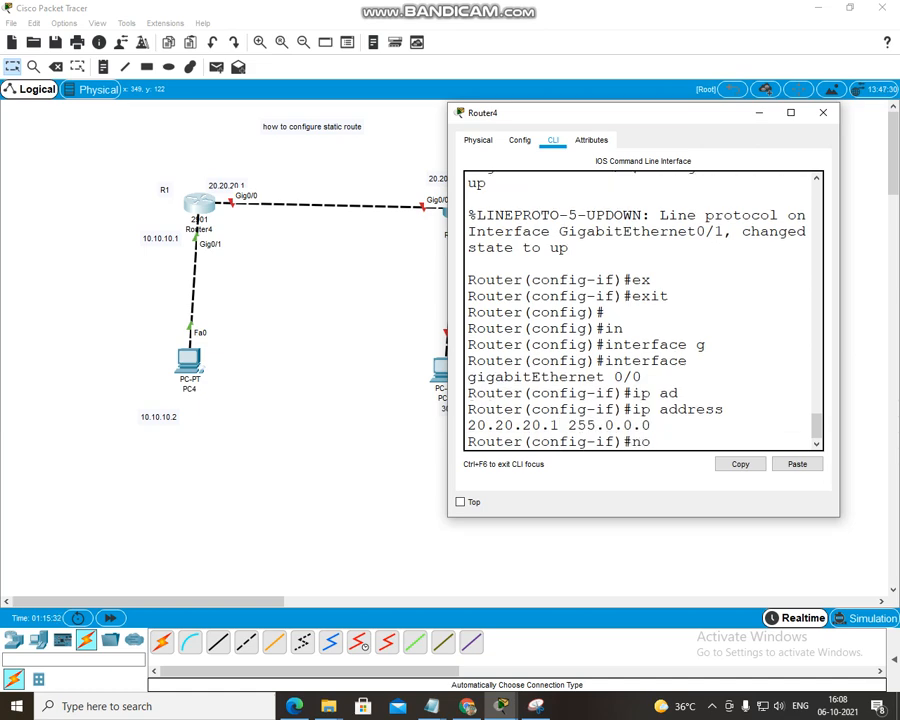
key("Tab")
key("Tab")
key("Return")
key("Return")
key("Return")
key("Return")
key("Return")
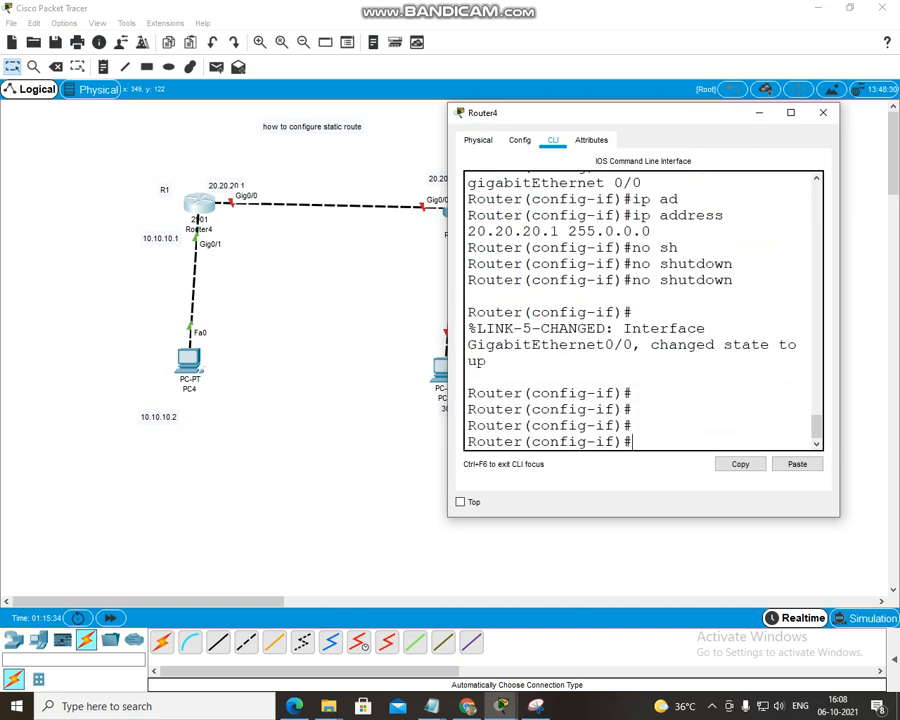
type("ex")
key("Tab")
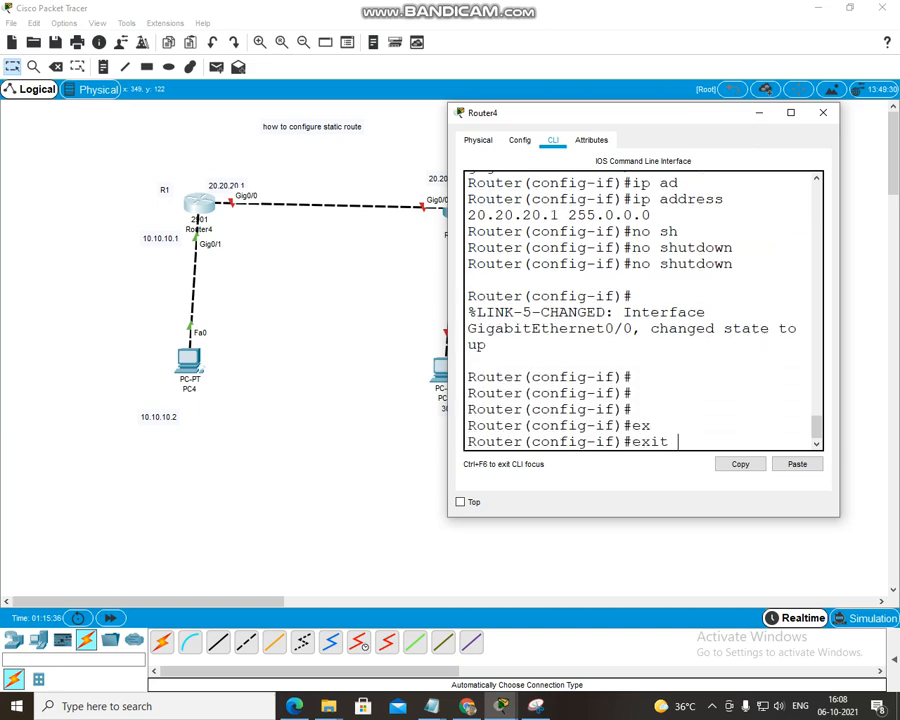
key("Return")
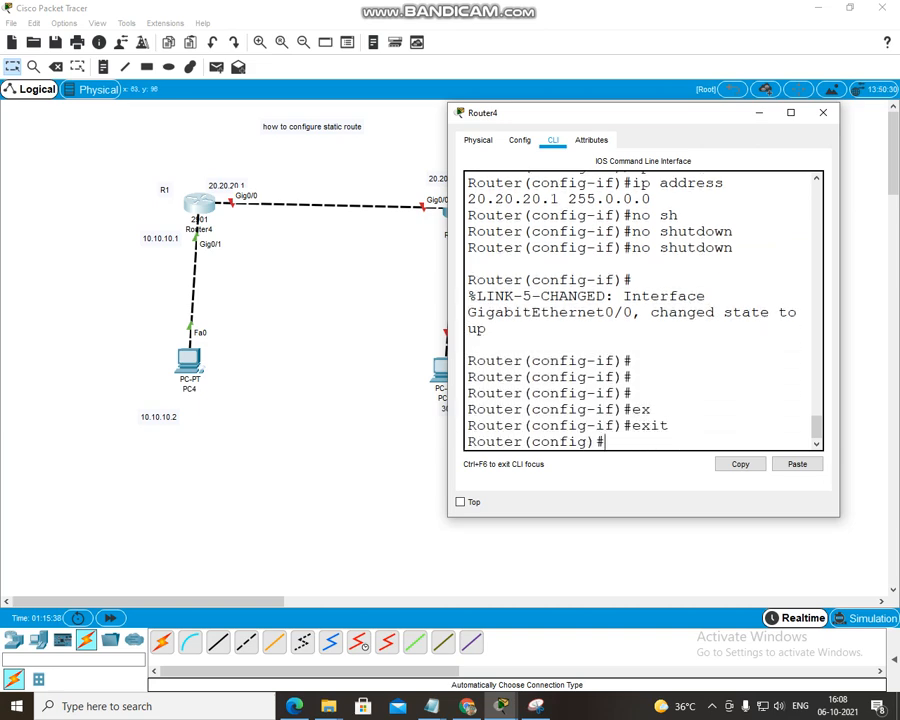
left_click(823, 113)
Open Router5's command line beside the topology and decline the initial configuration dialog.
left_click(462, 210)
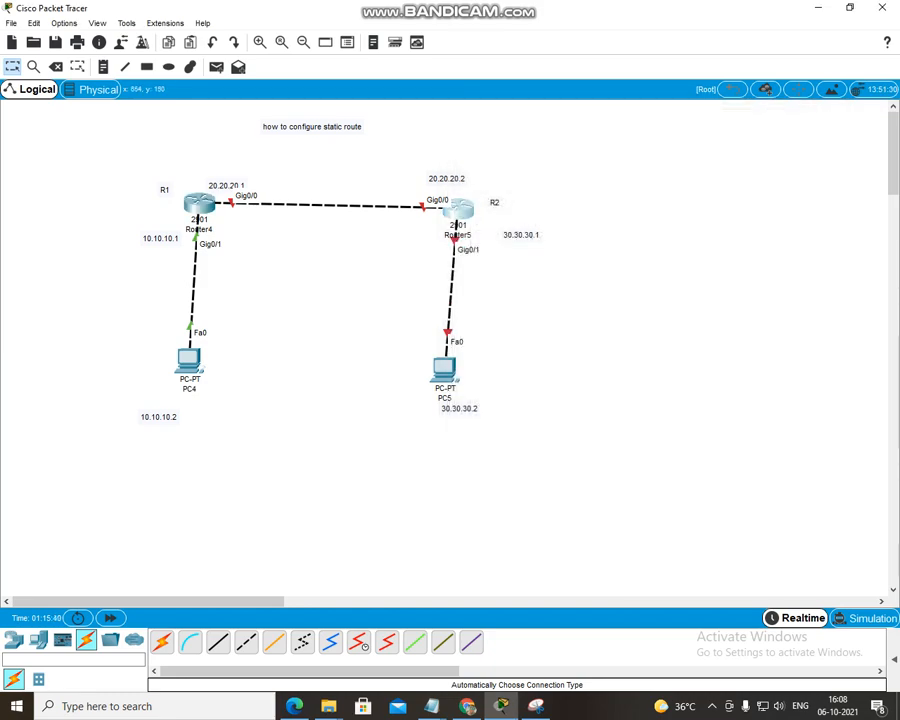
left_click_drag(444, 143, 689, 164)
left_click(532, 186)
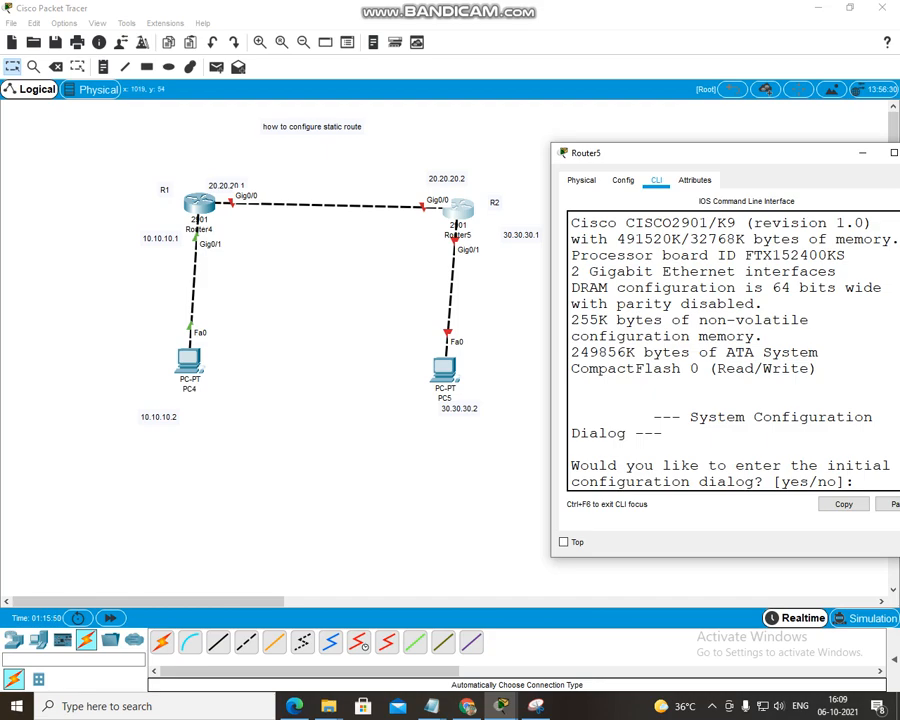
left_click_drag(724, 160, 675, 111)
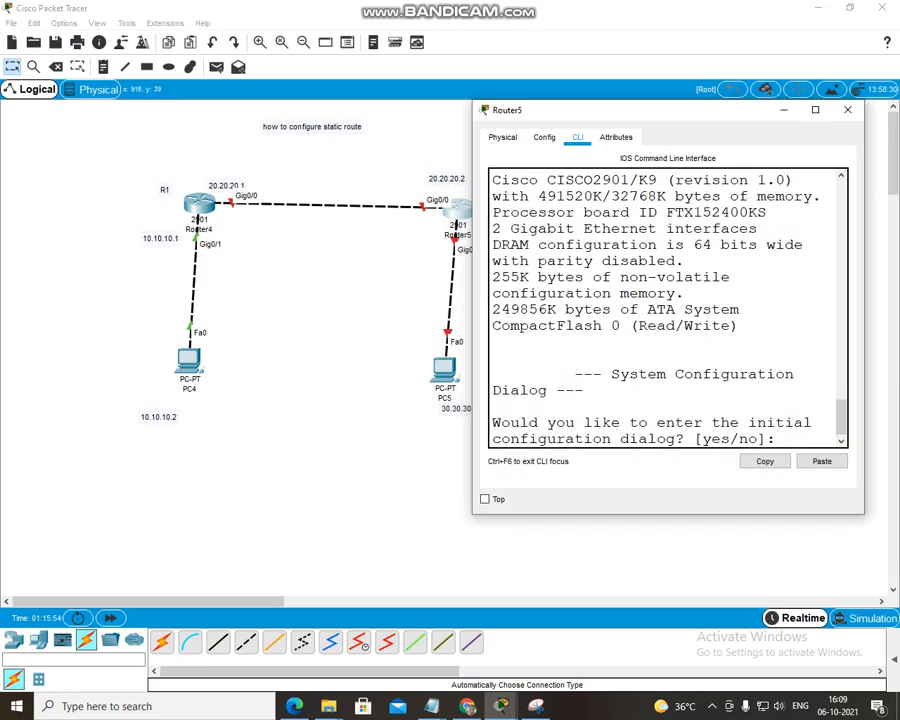
type("n")
key("Return")
key("Return")
key("Return")
key("Return")
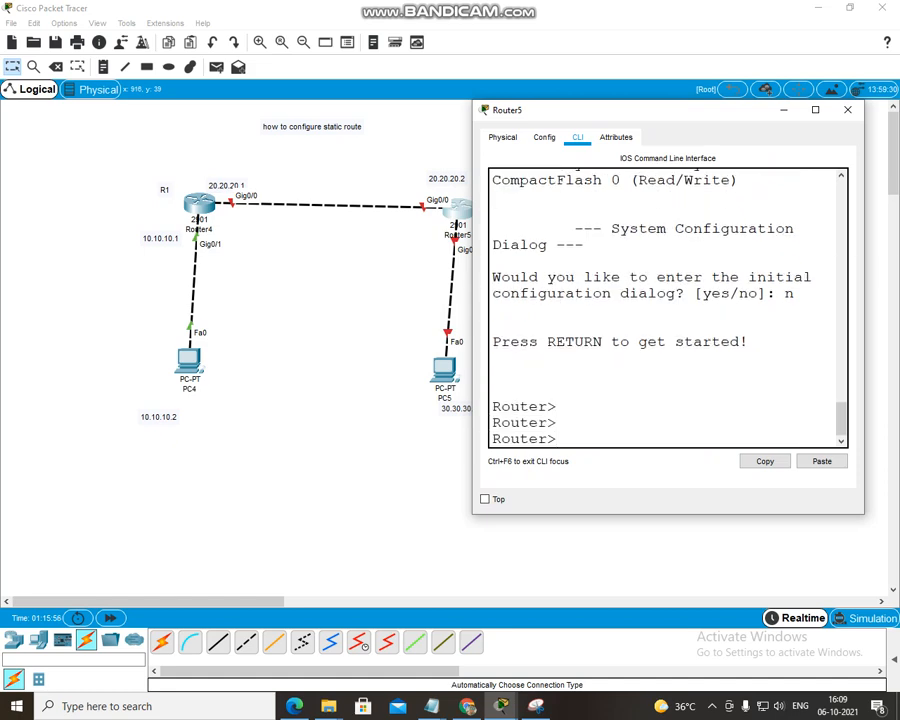
Enter privileged mode on Router5 and switch to global configuration mode with configure terminal.
type("en")
key("Tab")
key("Return")
key("Return")
type("conf")
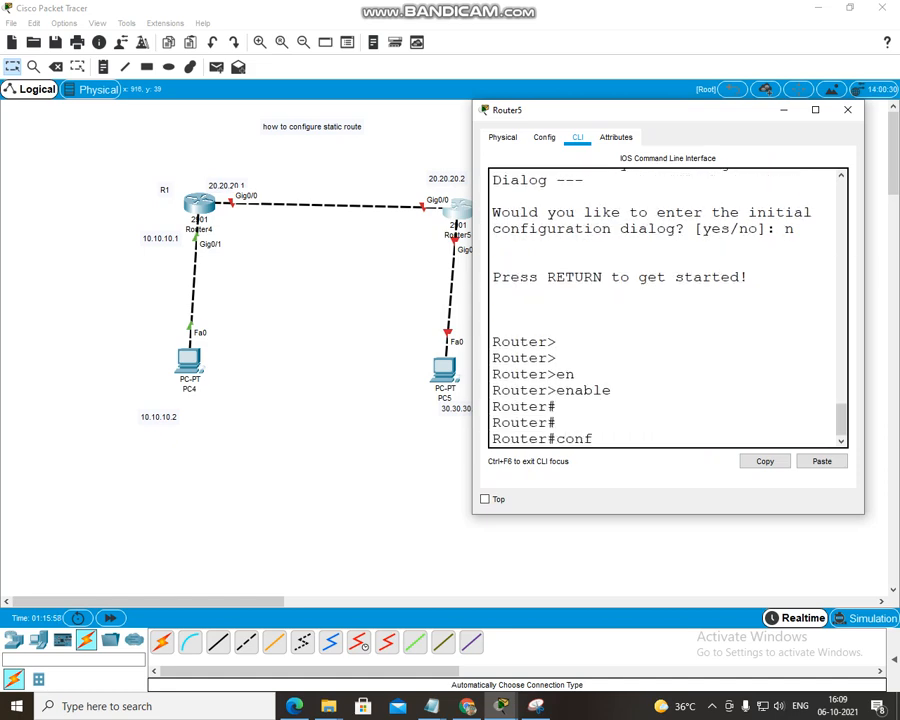
key("Tab")
type("terminal")
key("Return")
Assign IP address 20.20.20.2 with mask 255.0.0.0 to Router5's GigabitEthernet 0/0 interface.
type("in")
key("Tab")
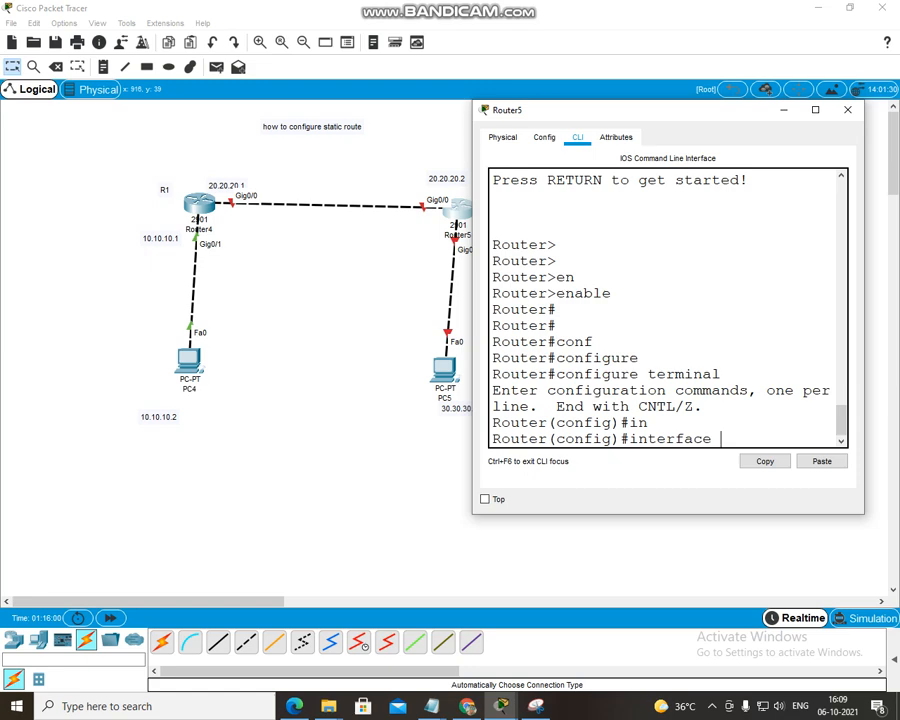
type("g")
key("Tab")
type("0/0")
key("Return")
type("ip")
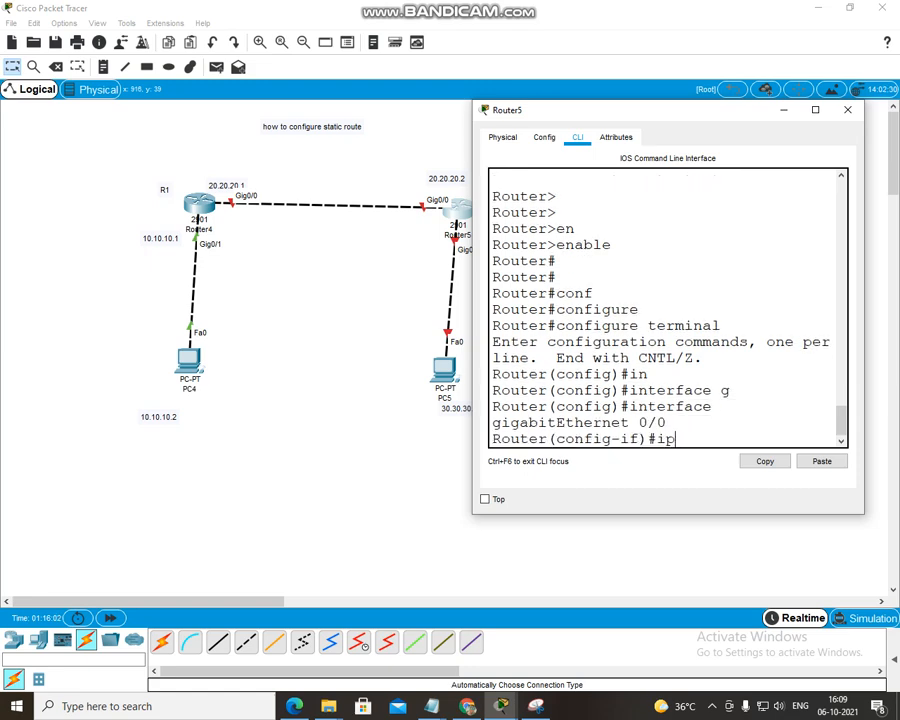
type(" ad")
key("Tab")
type("20.20.2")
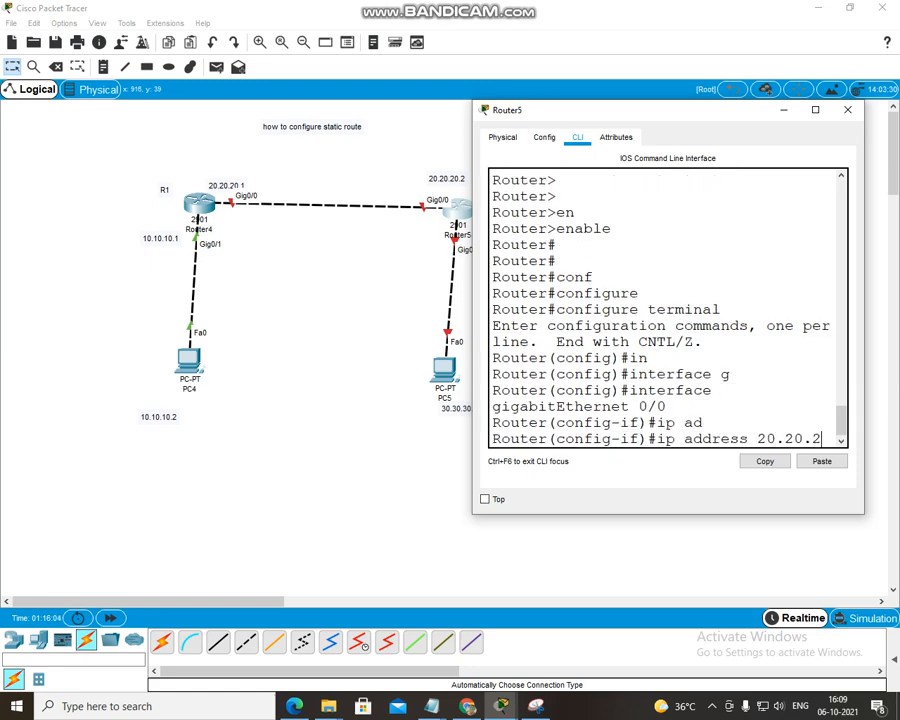
type("0.")
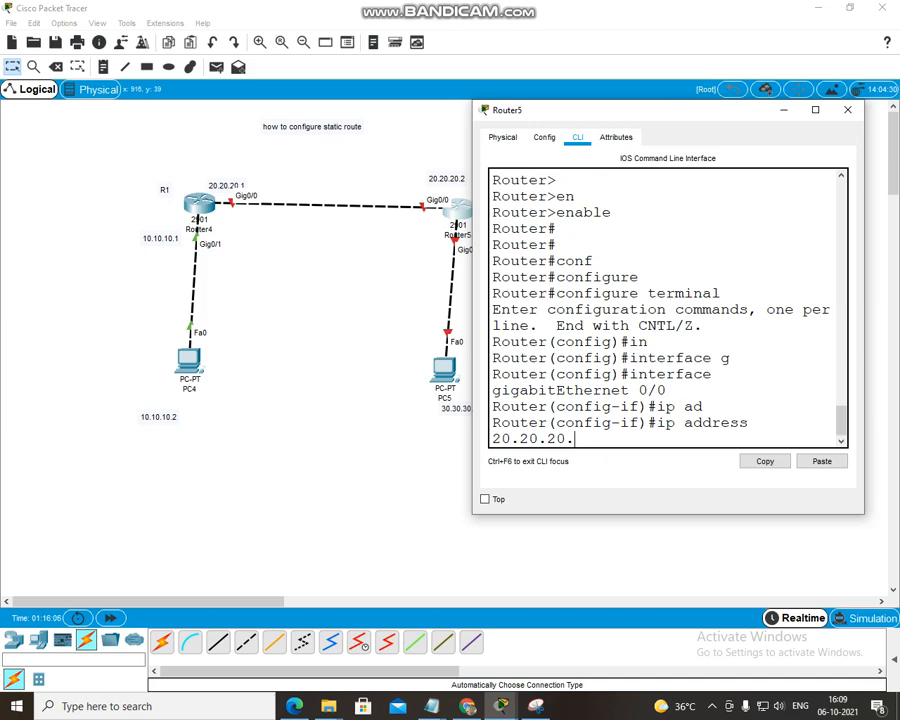
type("2 255.0.0.0")
key("Return")
Enable Router5's GigabitEthernet 0/0 with no shutdown and exit to global configuration mode.
type("no sh")
key("Tab")
key("Tab")
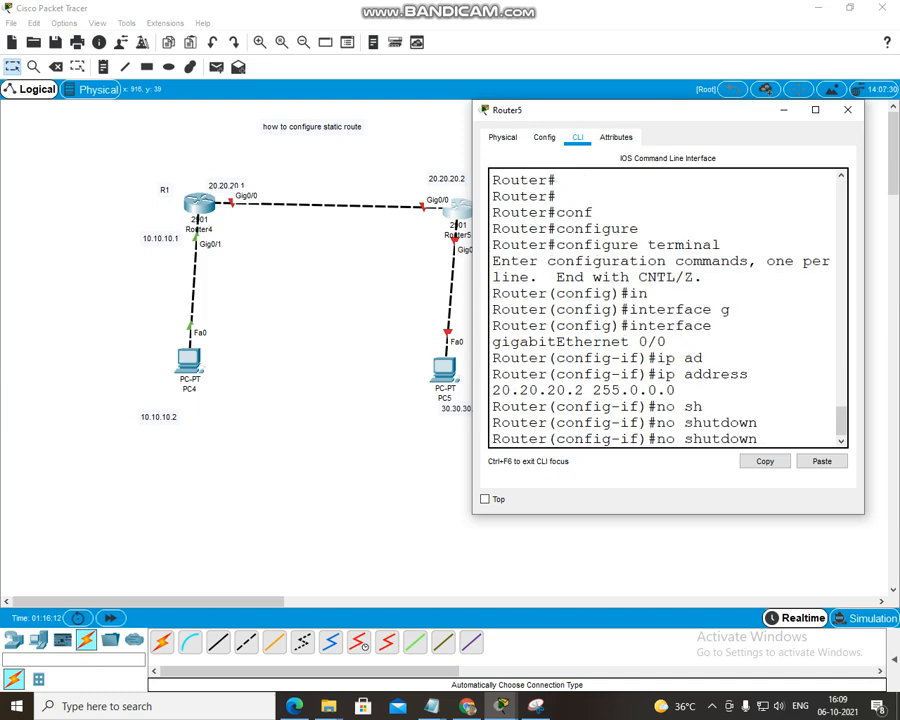
key("Return")
key("Return")
key("Return")
type("ex")
key("Tab")
key("Return")
key("Return")
key("Return")
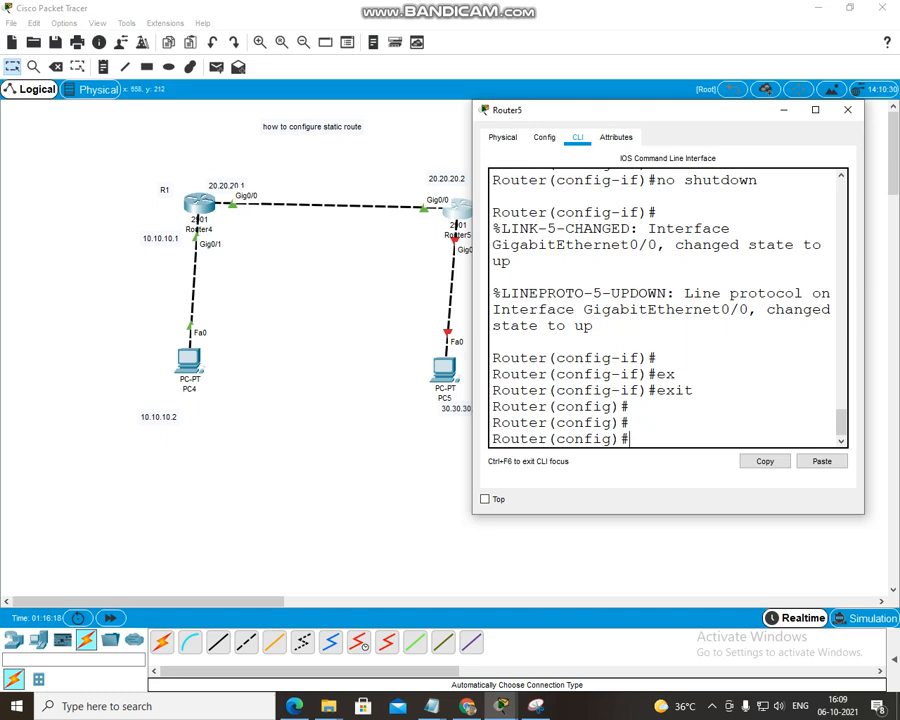
Enter interface configuration mode for Router5's GigabitEthernet 0/1, keeping the topology's address labels in view.
type("interface")
key("Tab")
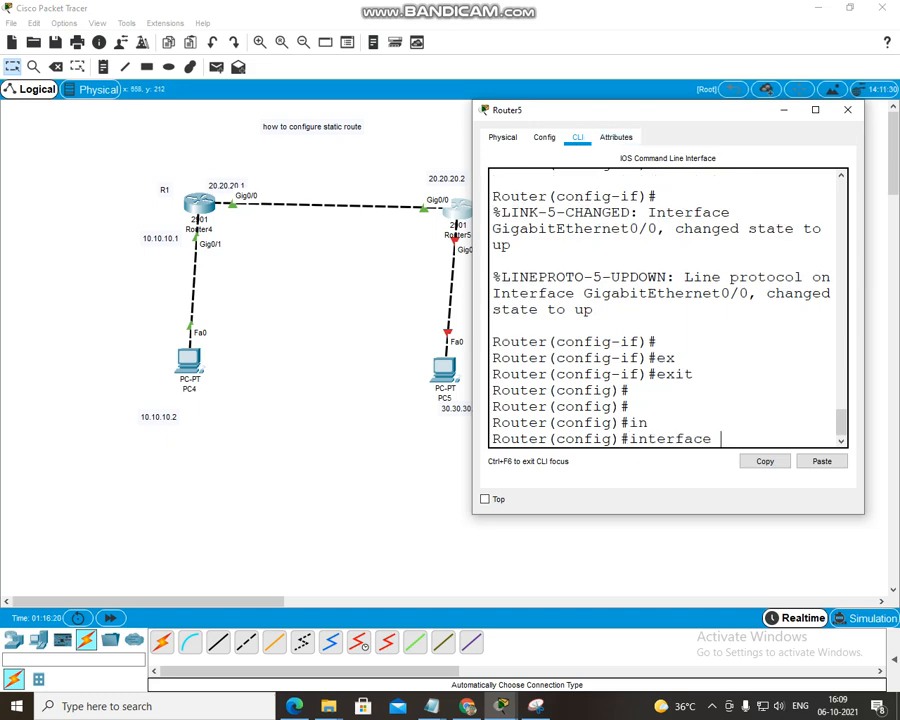
left_click_drag(612, 118, 636, 119)
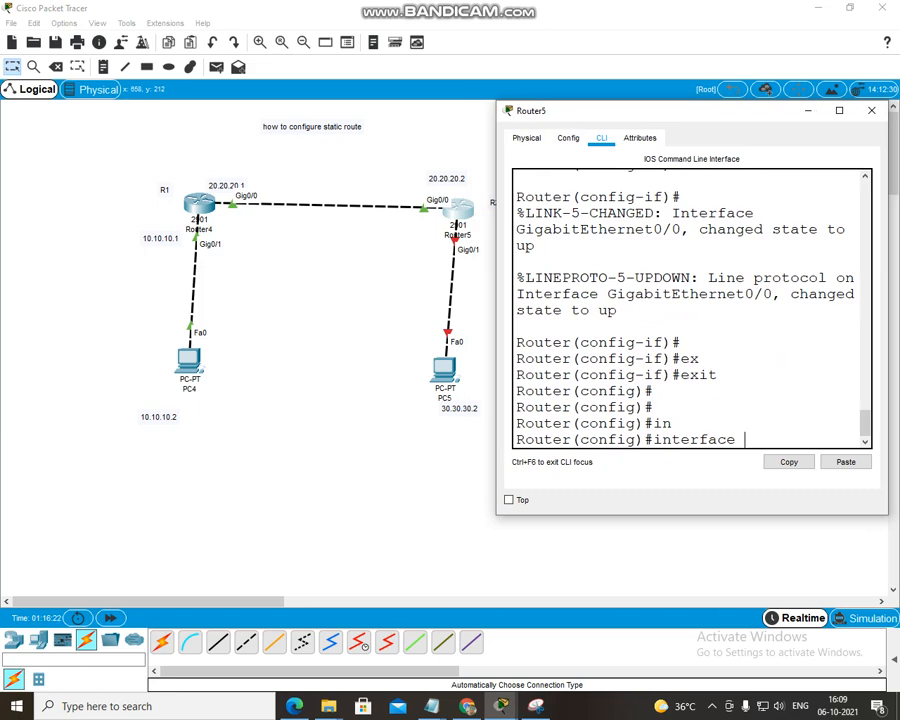
type("g")
key("Tab")
type("0/1")
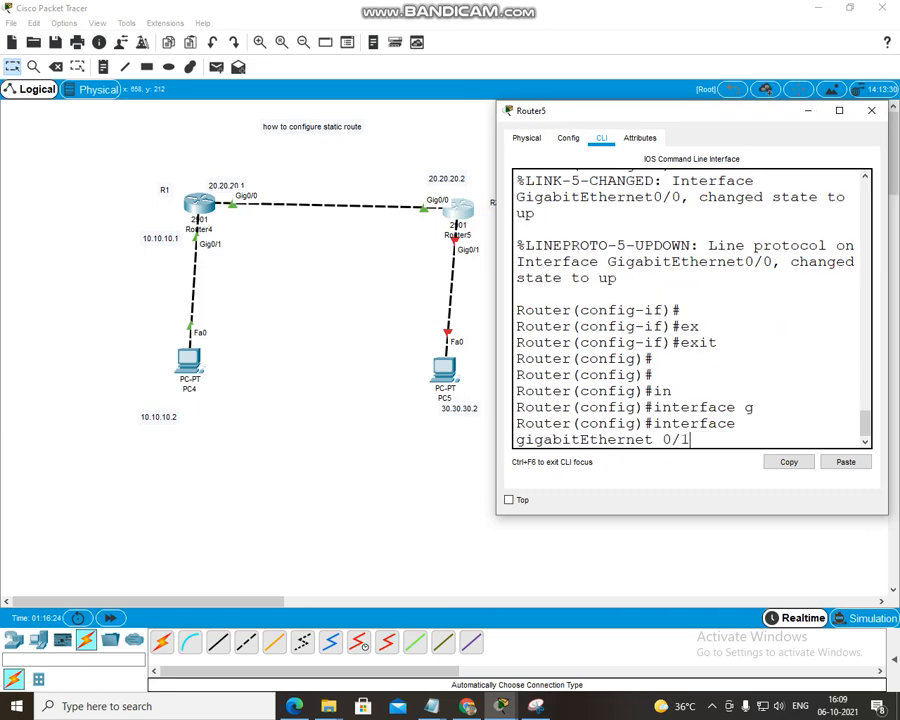
key("Return")
Assign IP address 30.30.30.1 with mask 255.0.0.0 to Router5's GigabitEthernet 0/1 interface.
type("ip ad")
key("Tab")
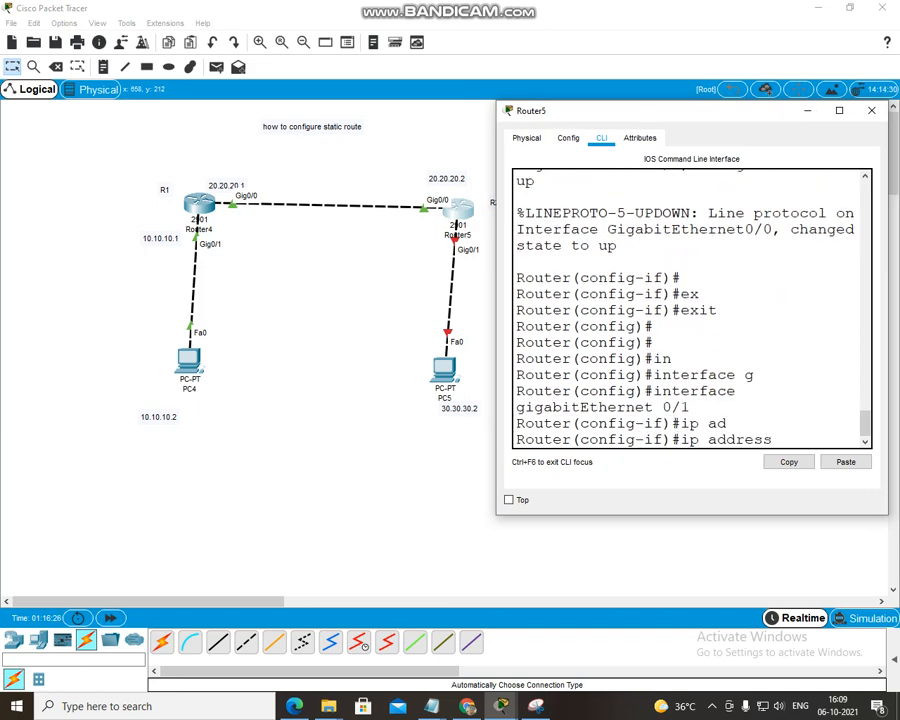
type("30.30.30.1 255.0.0")
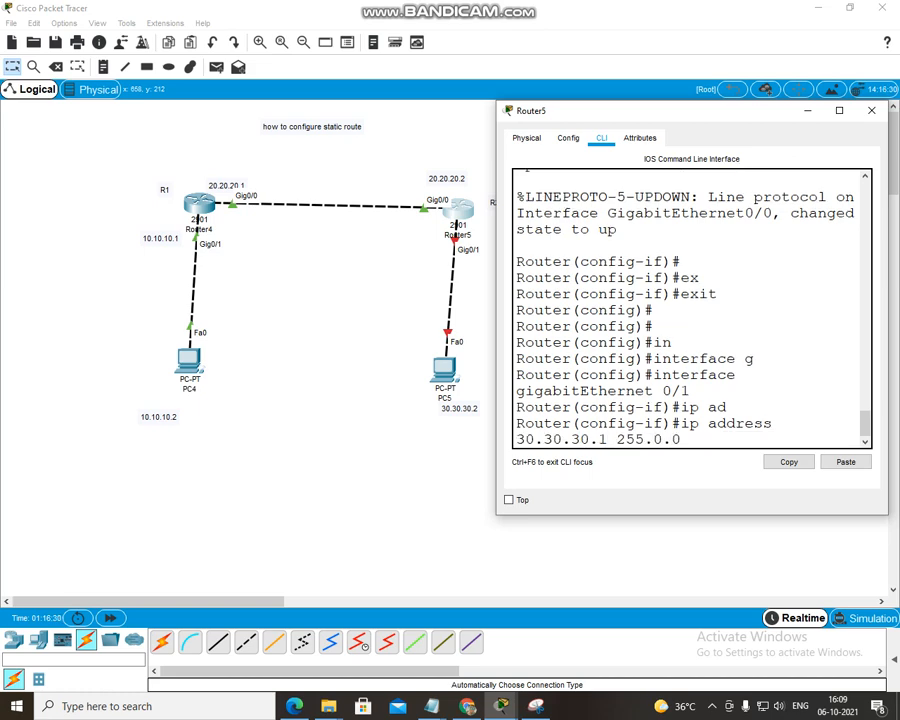
type(".0.0.")
key("Return")
key("Up")
key("BackSpace")
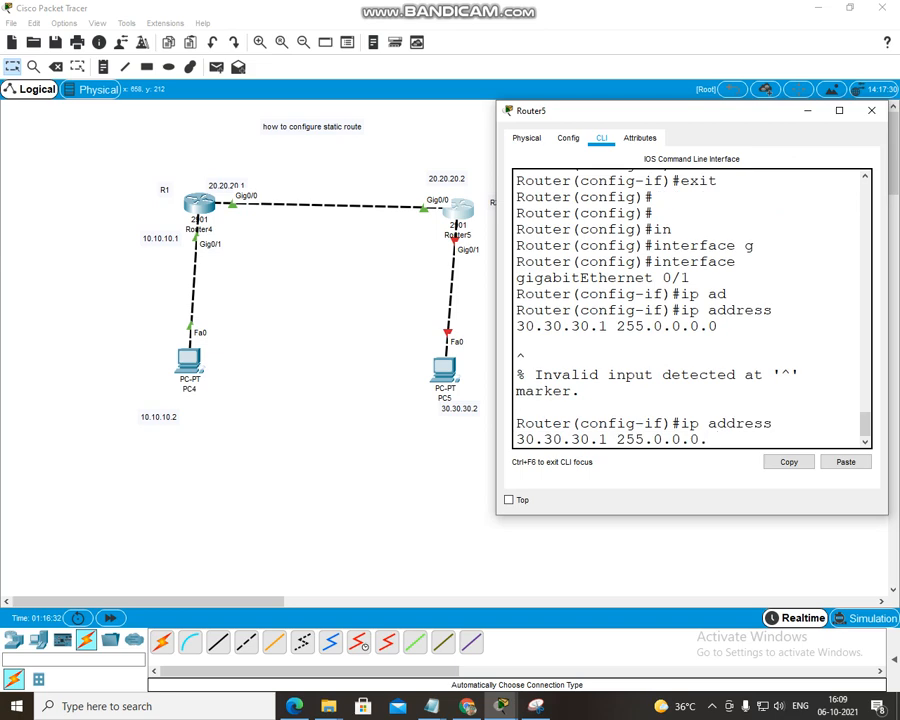
type("0")
key("Return")
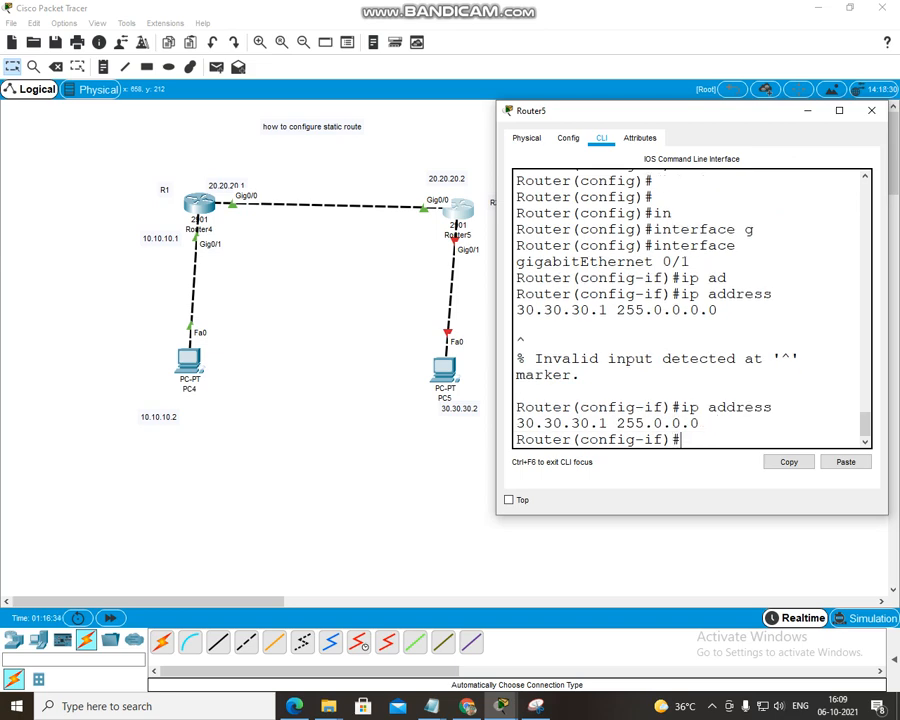
Enable Router5's GigabitEthernet 0/1 with no shutdown, exit to global configuration mode and close the router window.
type("no sh")
key("Tab")
key("Tab")
key("Return")
type("ex")
key("Tab")
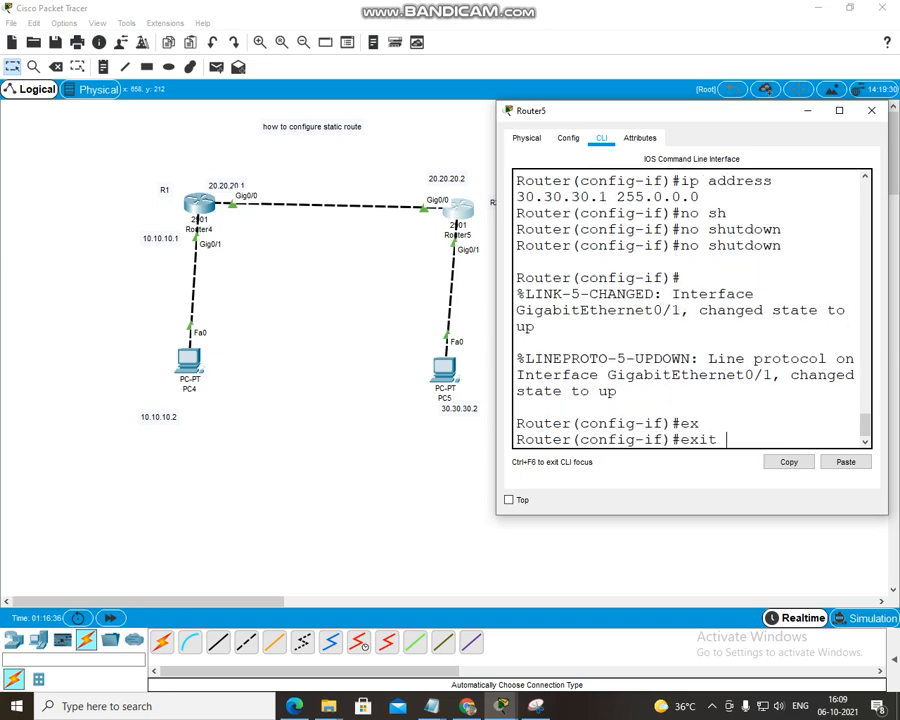
key("Return")
key("Return")
key("Return")
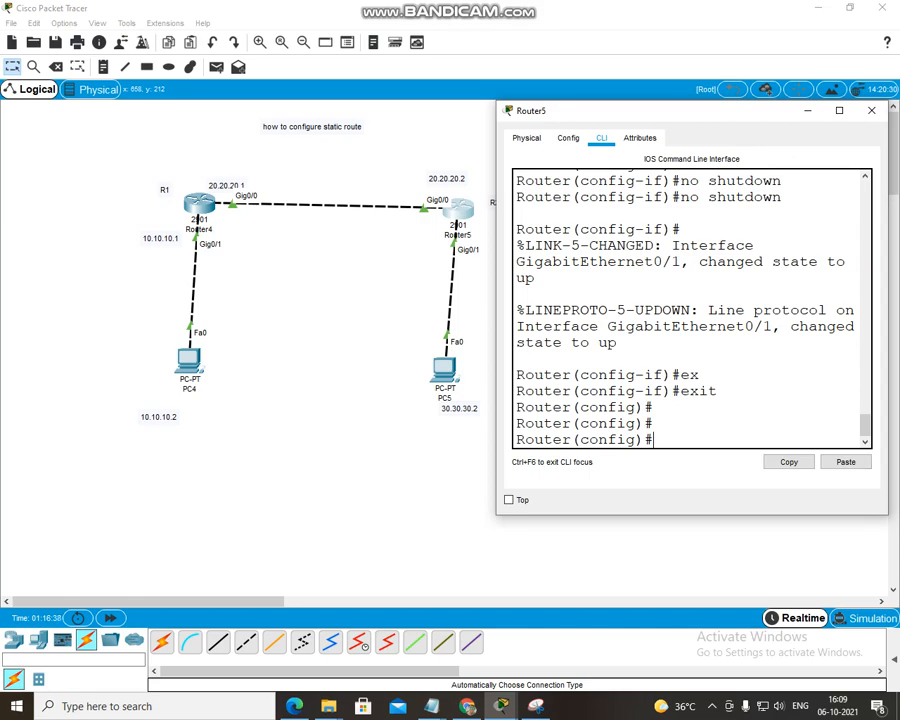
left_click(871, 111)
Ping 30.30.30.2 from PC4's command prompt to test connectivity before routing, and close the PC window.
left_click(189, 361)
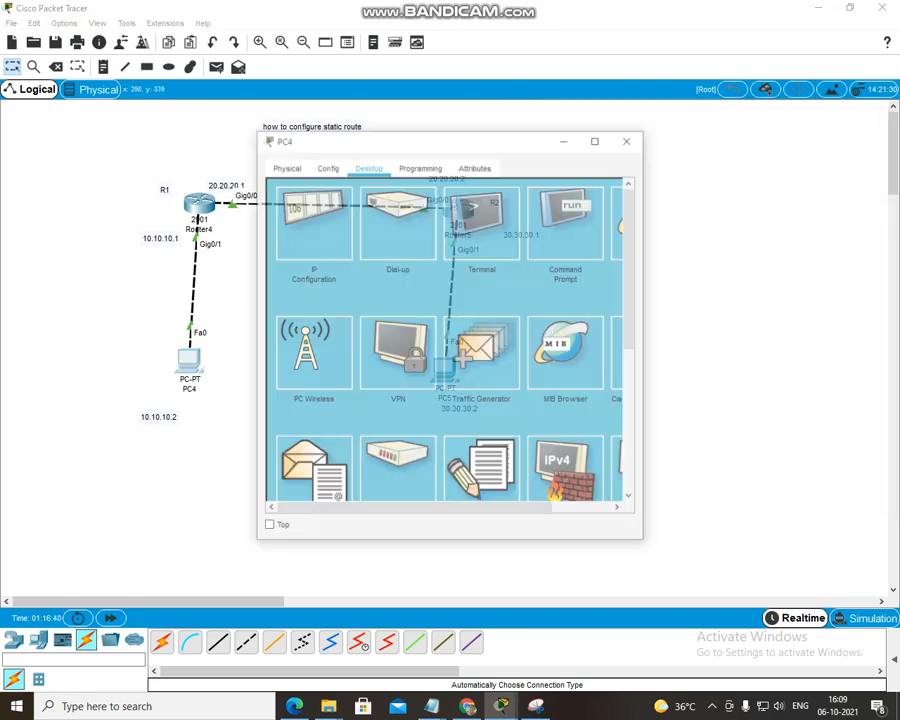
left_click(567, 222)
type("pi")
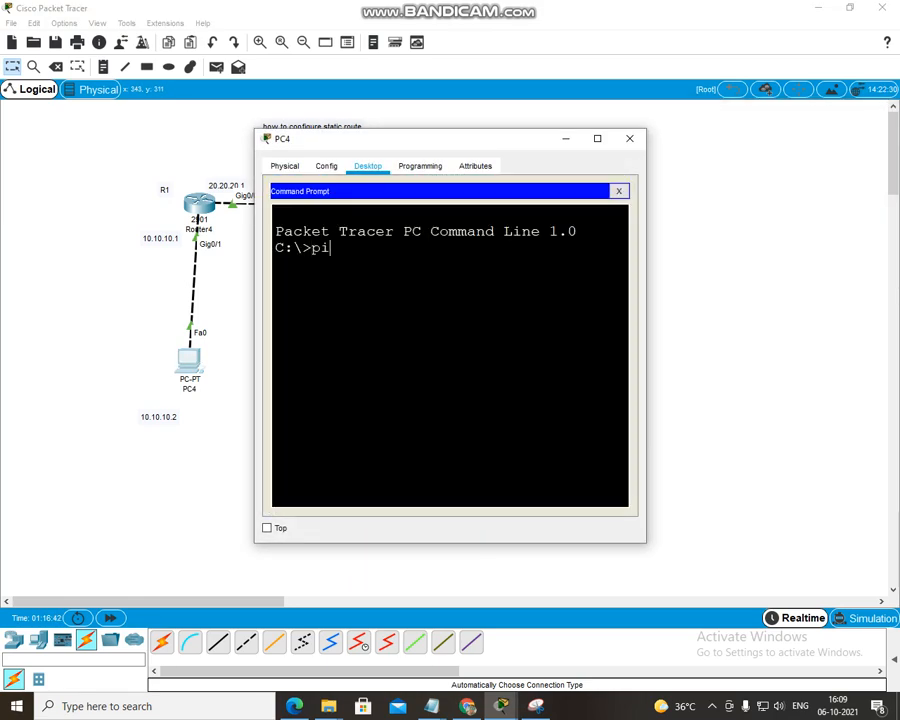
type("ng 30.30.30.2")
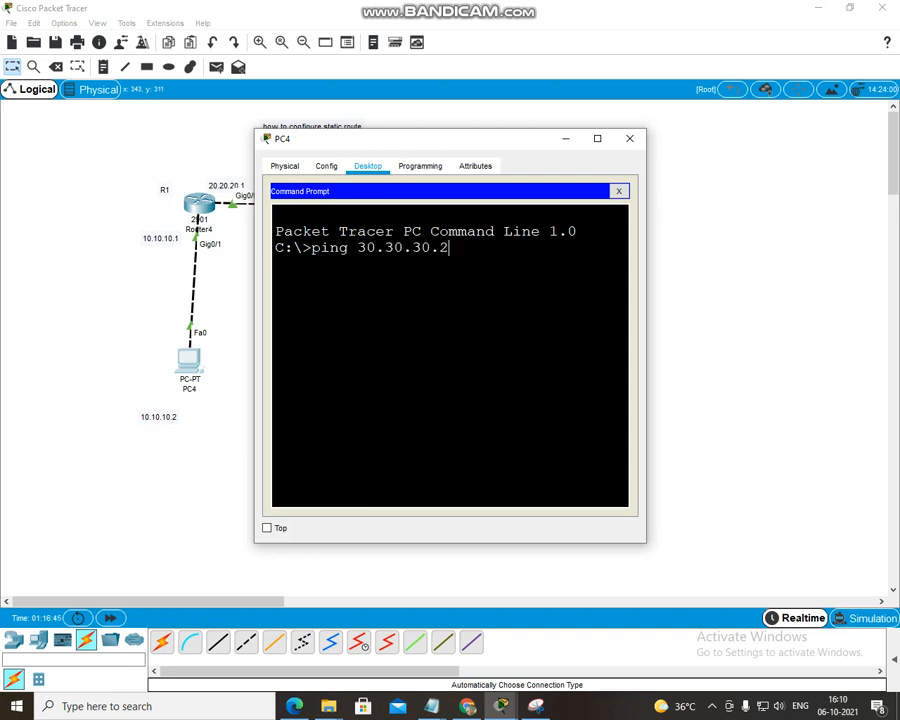
key("Return")
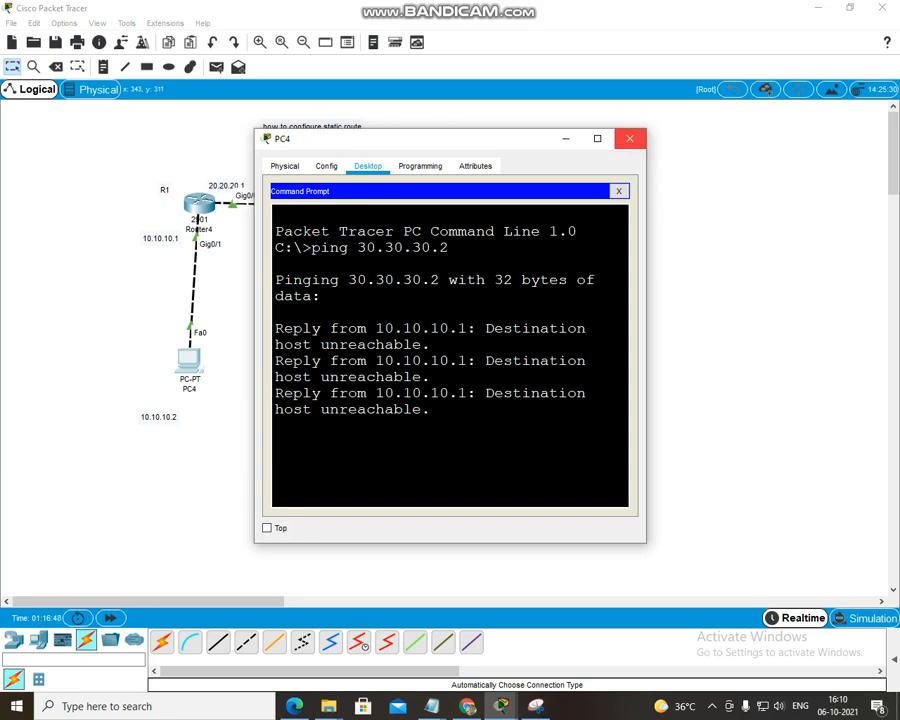
left_click(630, 139)
Open Router4's command line beside the topology and bring up a fresh global configuration prompt.
left_click(198, 205)
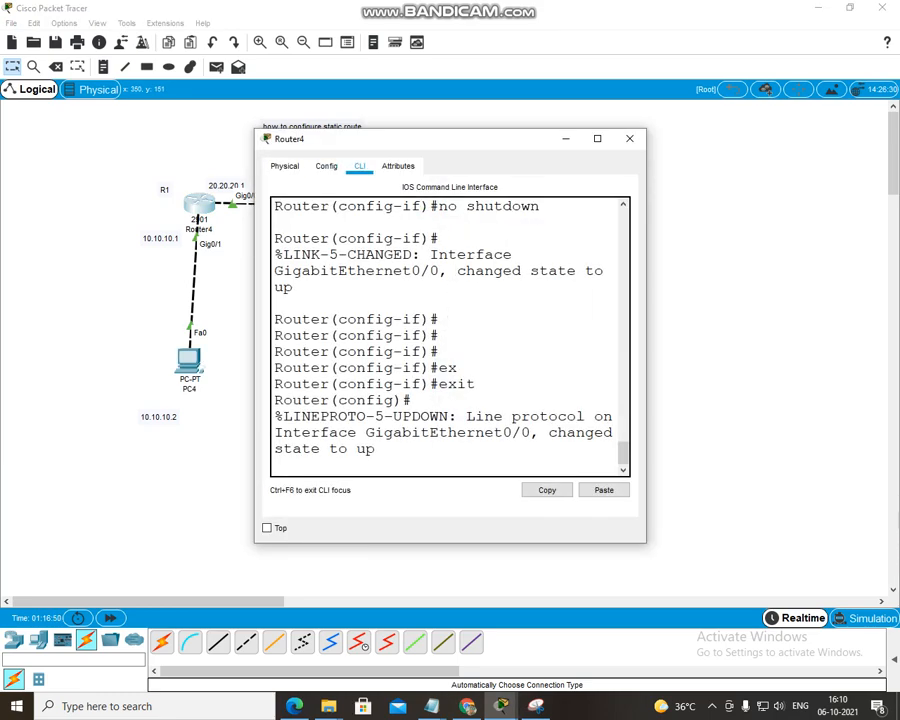
left_click_drag(349, 146, 454, 129)
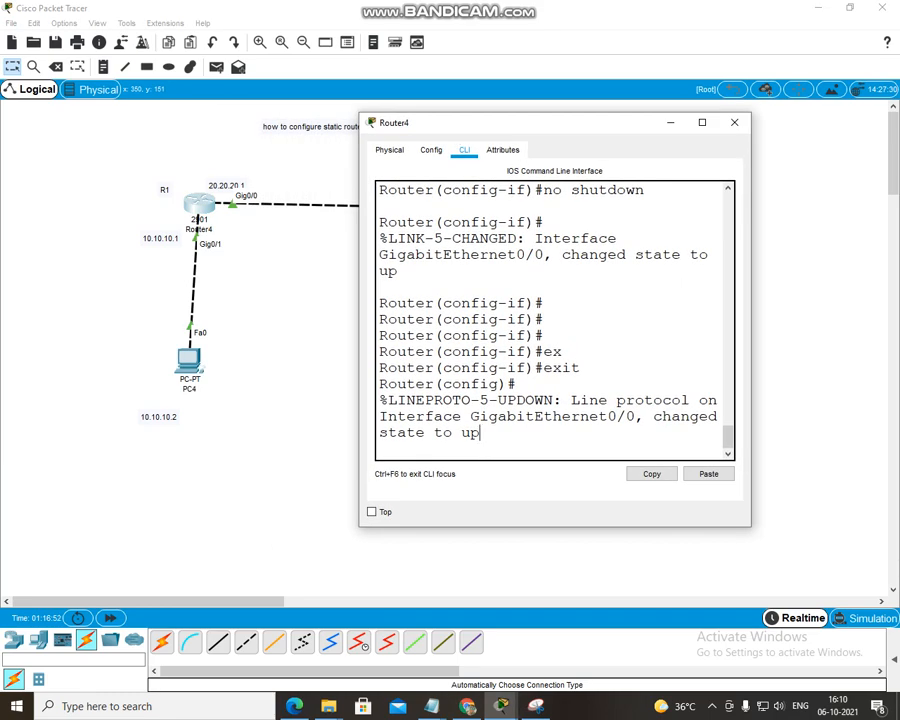
key("Return")
key("Return")
key("Return")
Try to add a static route on Router4 to network 30.0.0.0 with mask 255.0.0.0, without a next hop.
type("i")
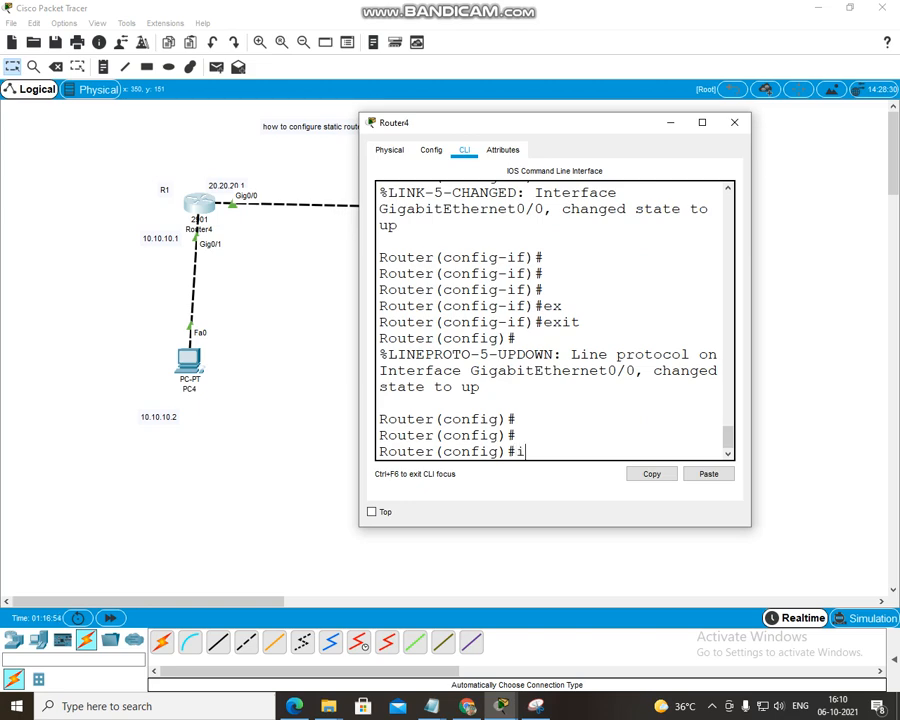
type("p rou")
key("Tab")
type("te")
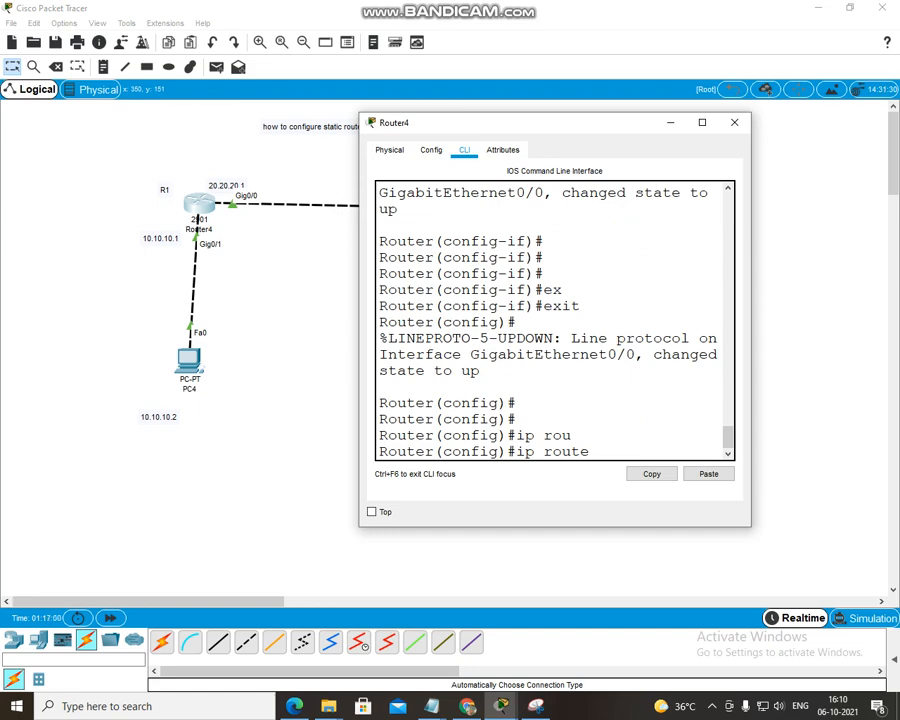
type(" 30.30.30.")
key("BackSpace")
key("BackSpace")
key("BackSpace")
key("BackSpace")
key("BackSpace")
type("0.0.0 255.0.0.0")
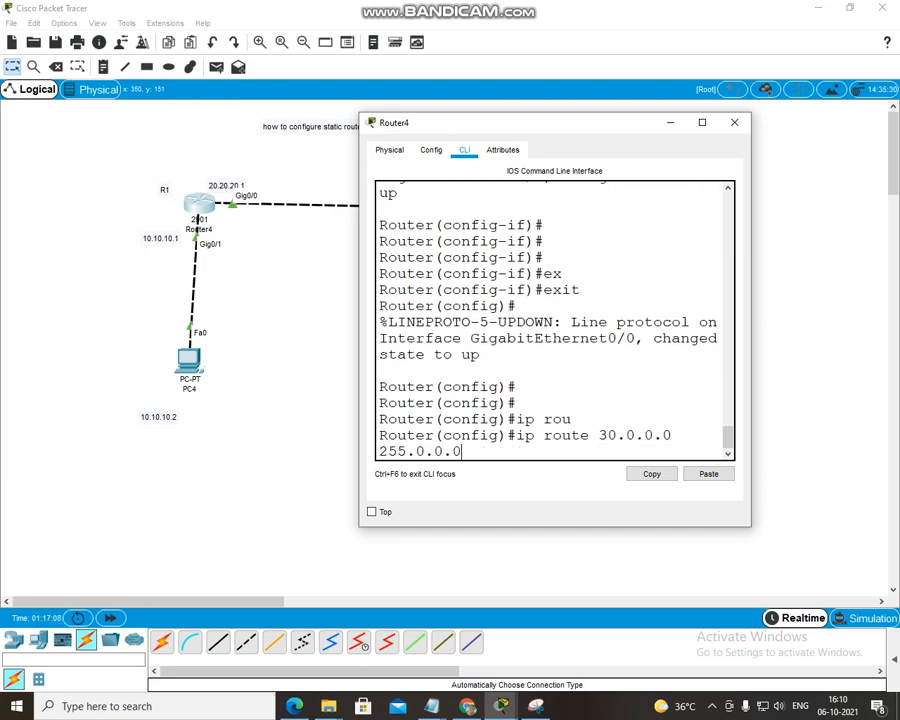
key("Return")
Reissue Router4's route to 30.0.0.0 255.0.0.0 with next hop 20.20.20.2 and close the router window.
key("Up")
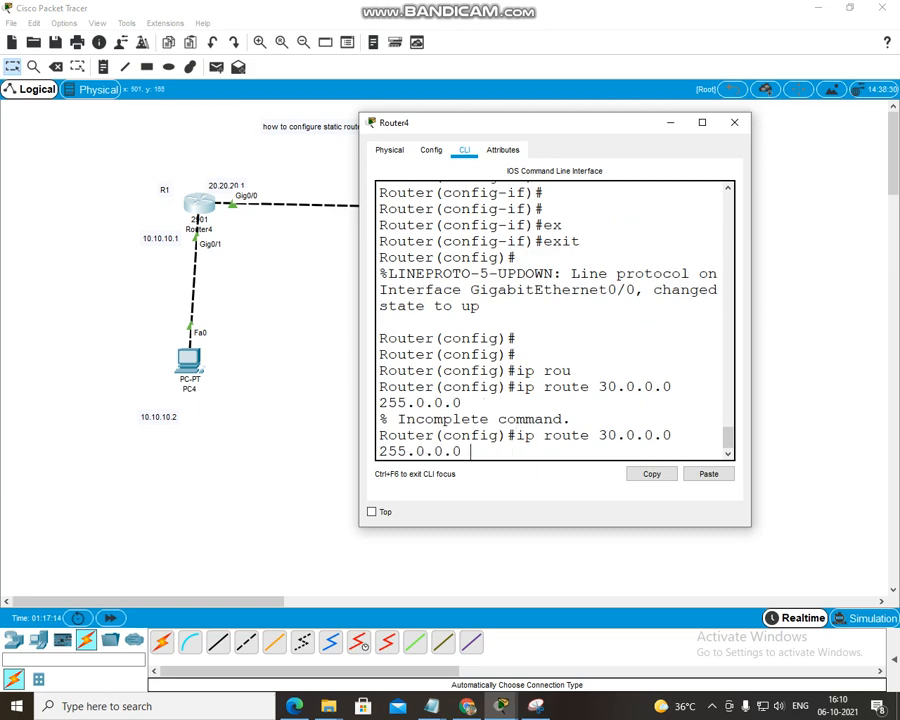
left_click_drag(536, 123, 563, 283)
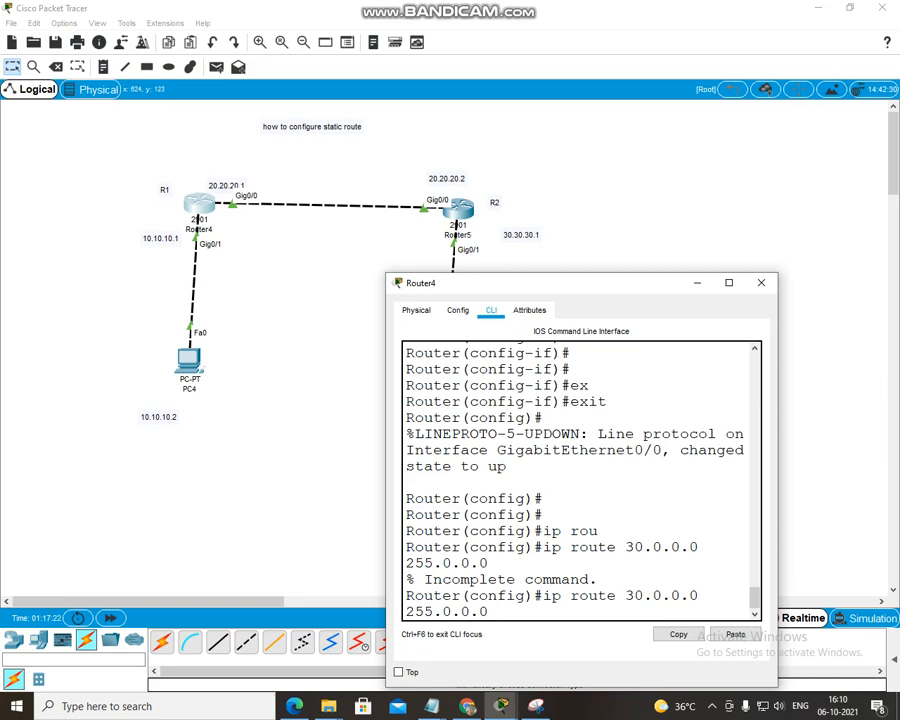
left_click_drag(509, 281, 510, 217)
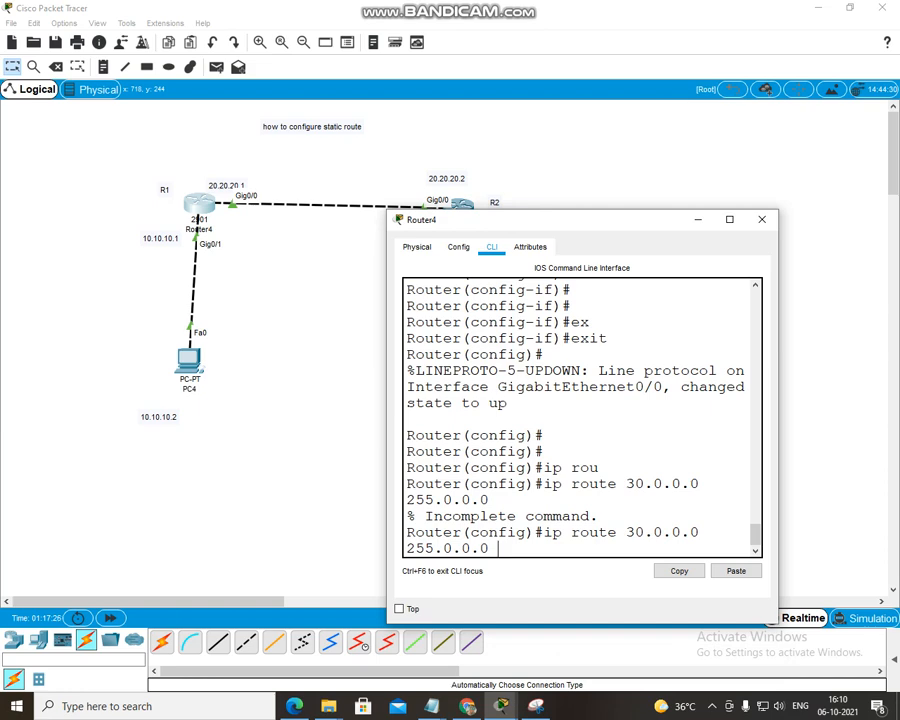
type("20.20.20.2")
key("Return")
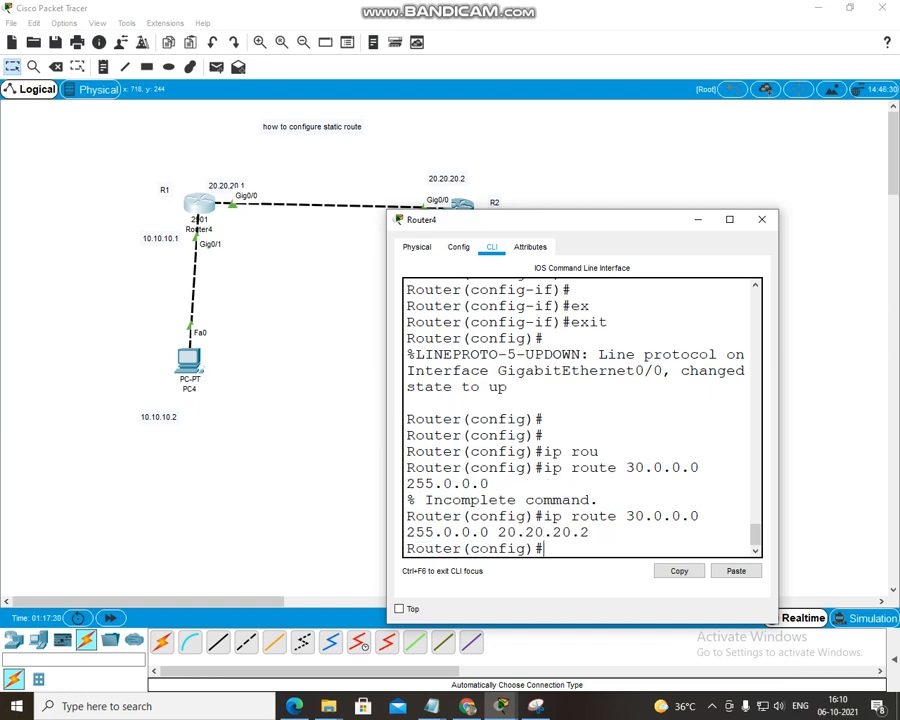
left_click(762, 219)
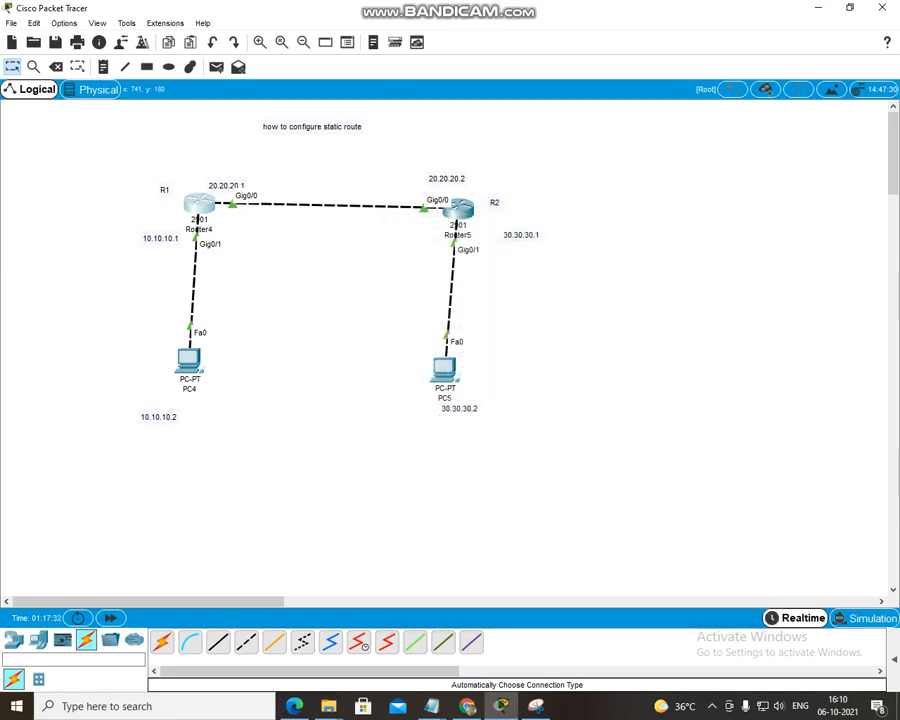
Add a static route on Router5 to network 10.0.0.0 with mask 255.0.0.0 via next hop 20.20.20.1.
left_click(459, 209)
left_click_drag(441, 138, 696, 157)
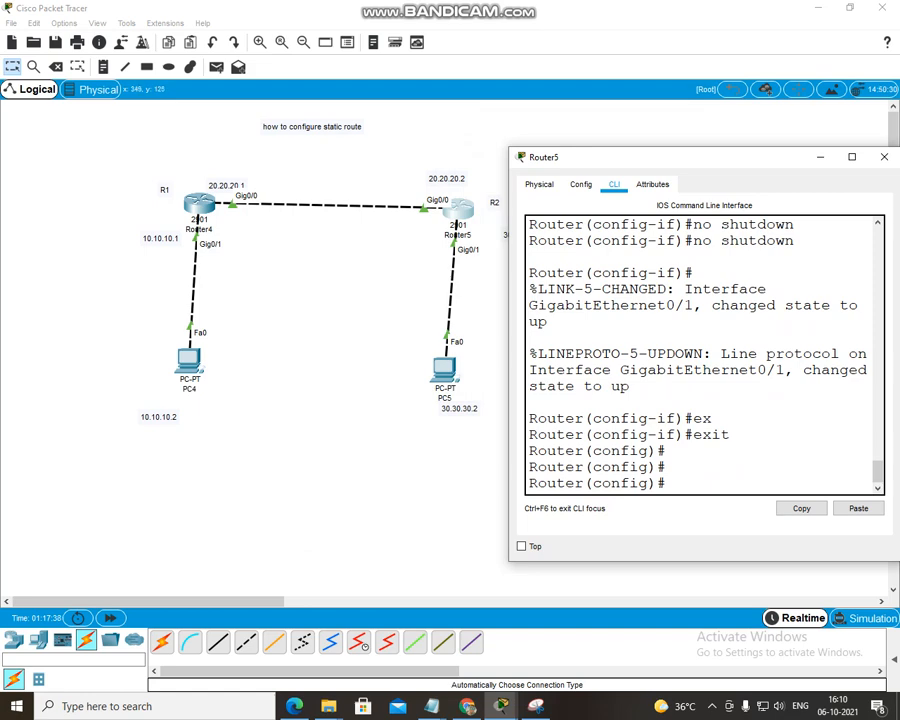
left_click_drag(626, 157, 597, 134)
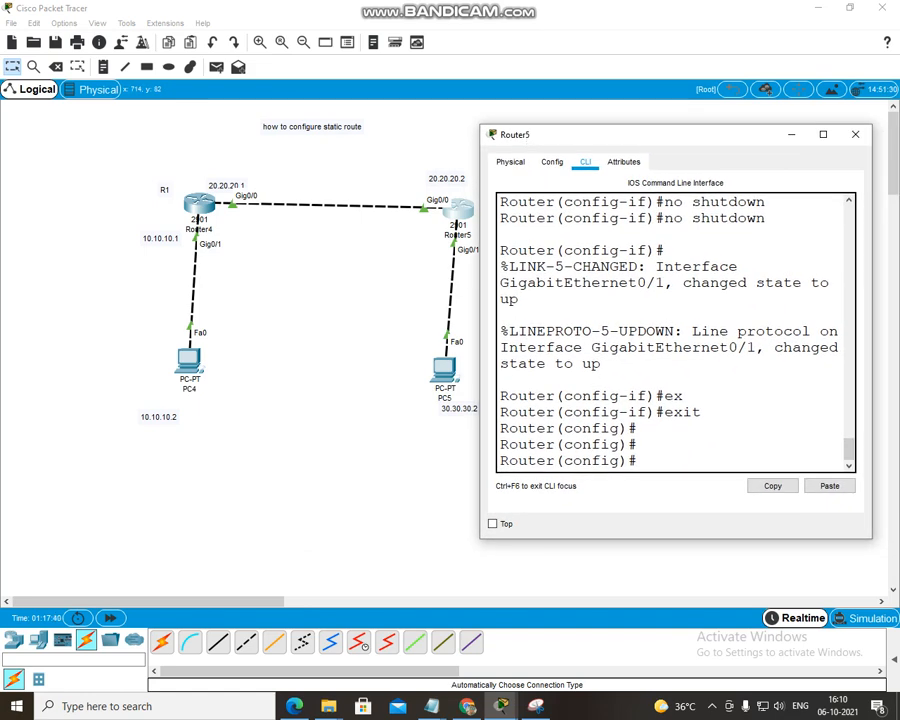
type("ip ro")
key("Tab")
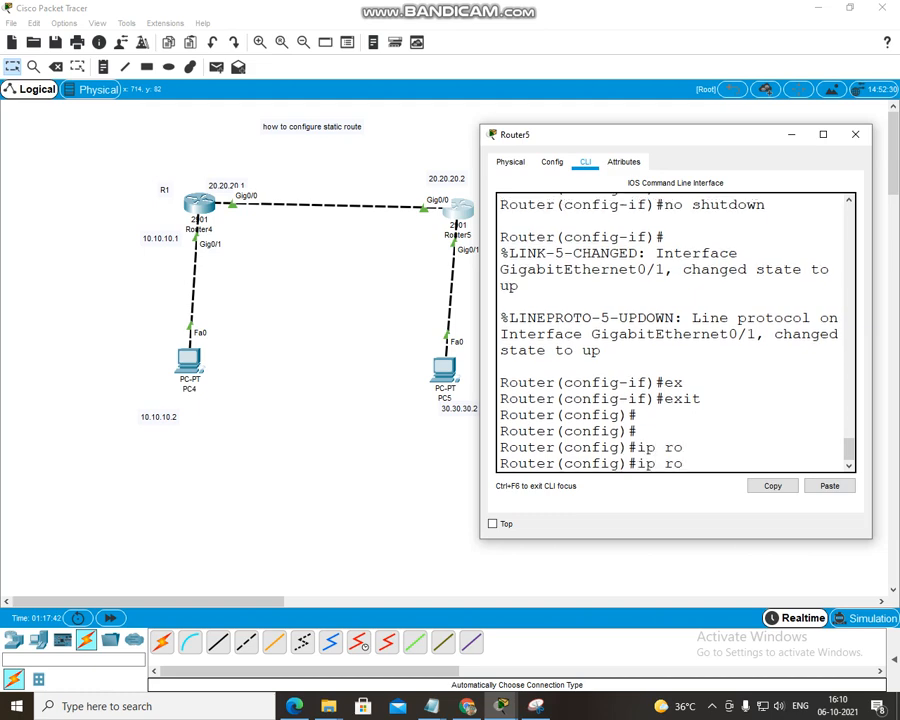
type("ute 10.0.0.0 255.0.0.")
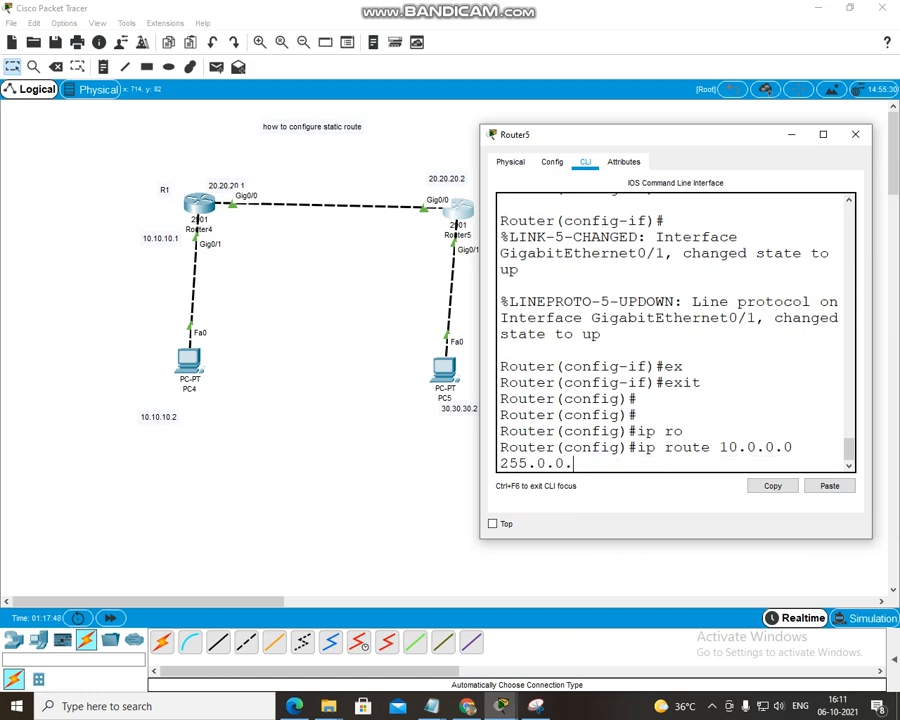
type("0 20.20.20.1")
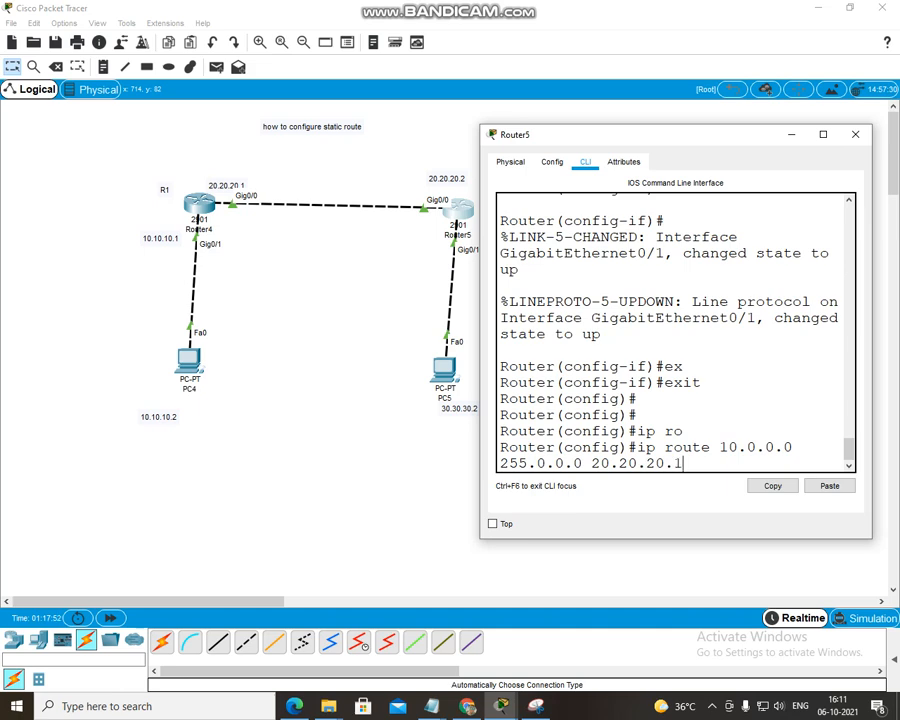
key("Return")
Exit global configuration mode on Router5 and display its routing table with show ip route.
type("ex")
key("Tab")
key("Return")
key("Return")
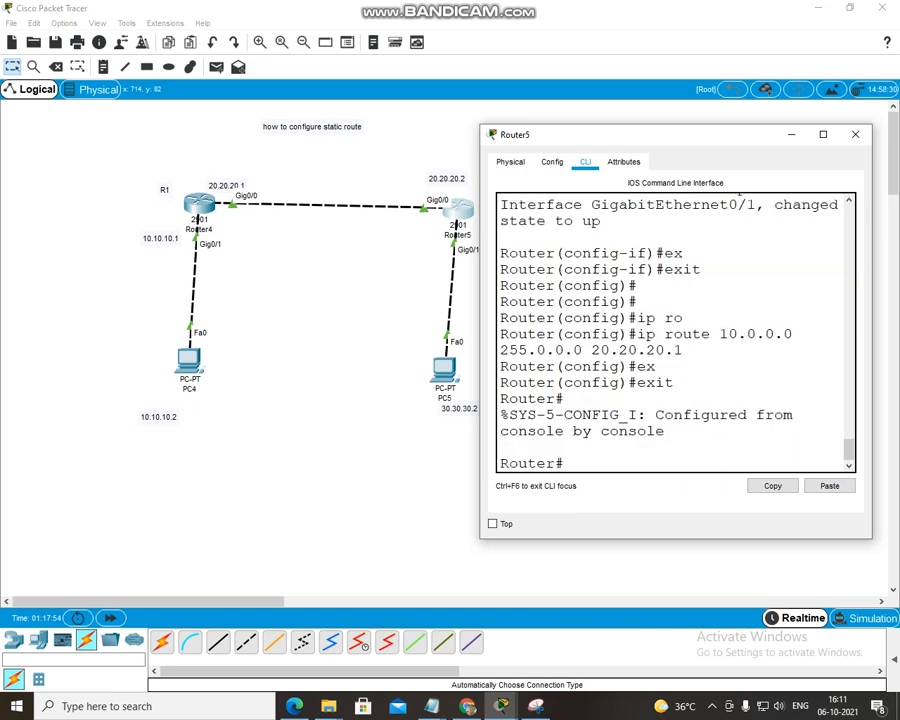
type("sh ip route")
key("Return")
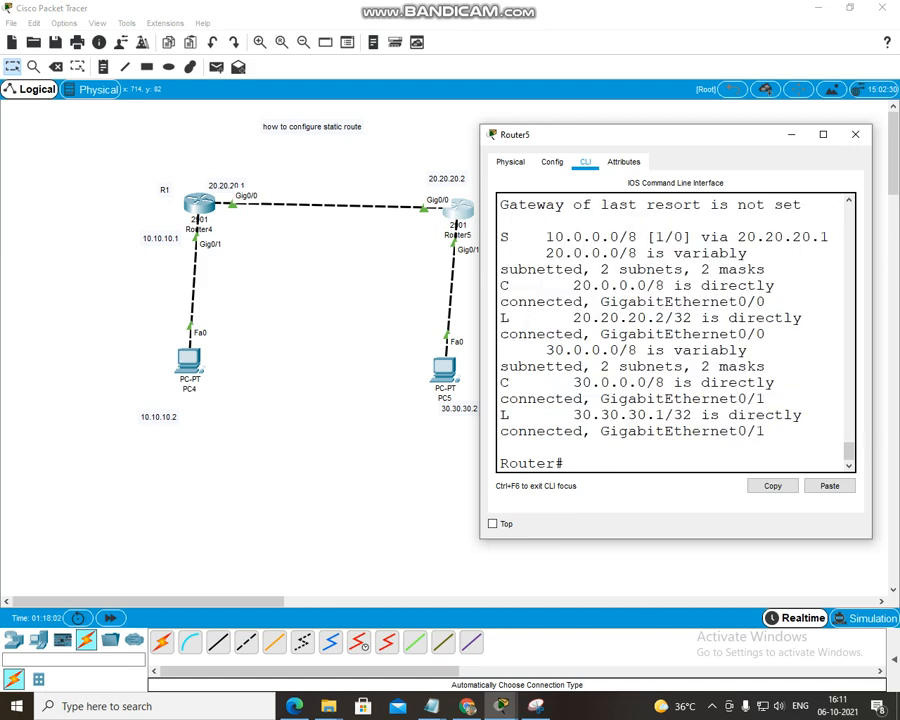
Enlarge Router5's command line, examine the static code and the 10.0.0.0 route entry, and minimize the window.
left_click(508, 237)
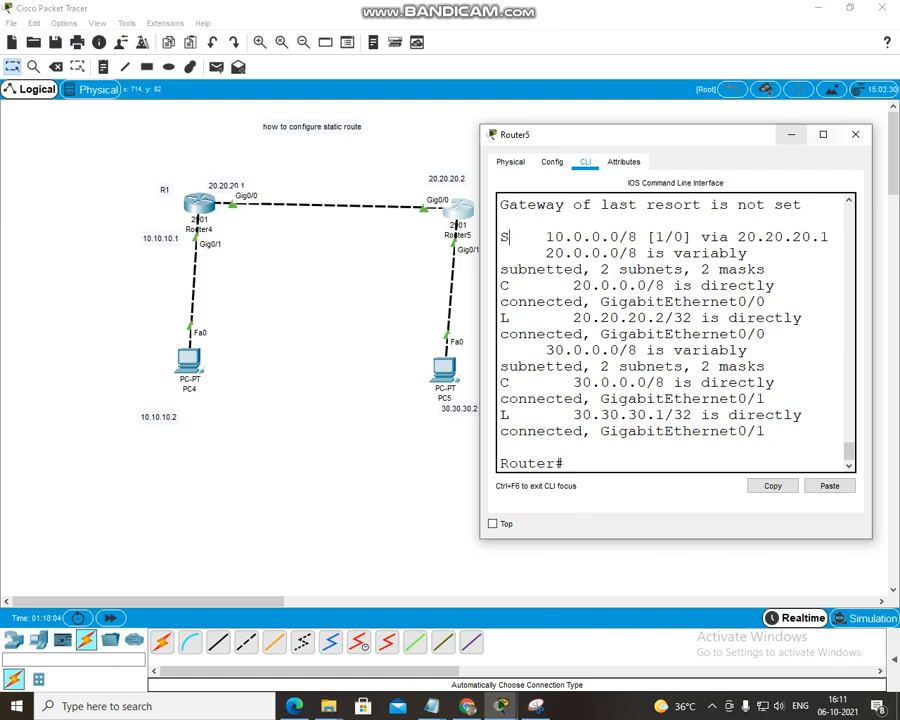
left_click(823, 135)
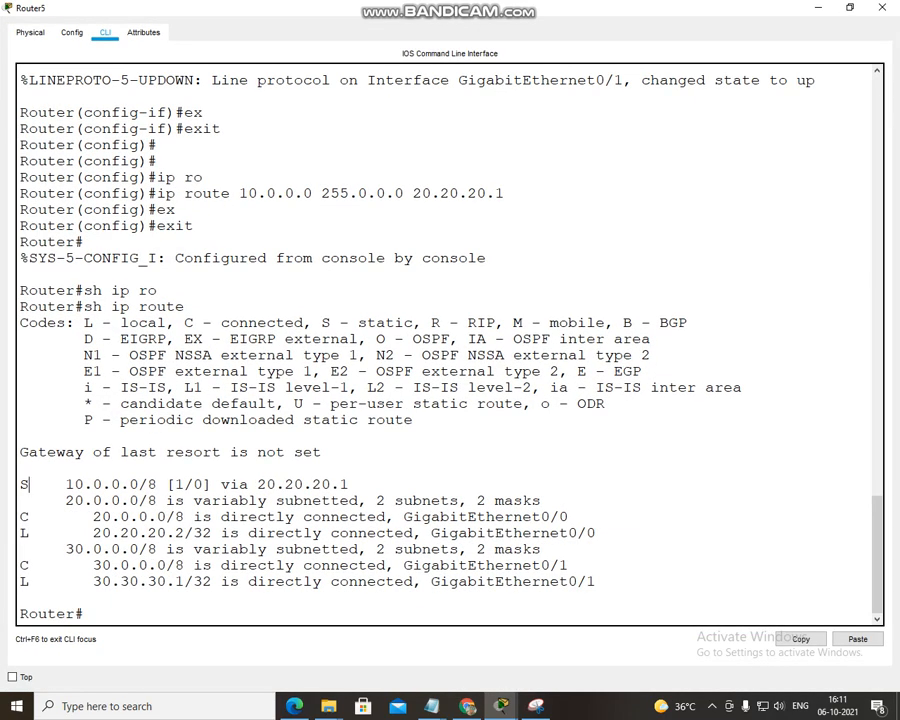
left_click_drag(359, 323, 422, 323)
left_click_drag(66, 484, 111, 484)
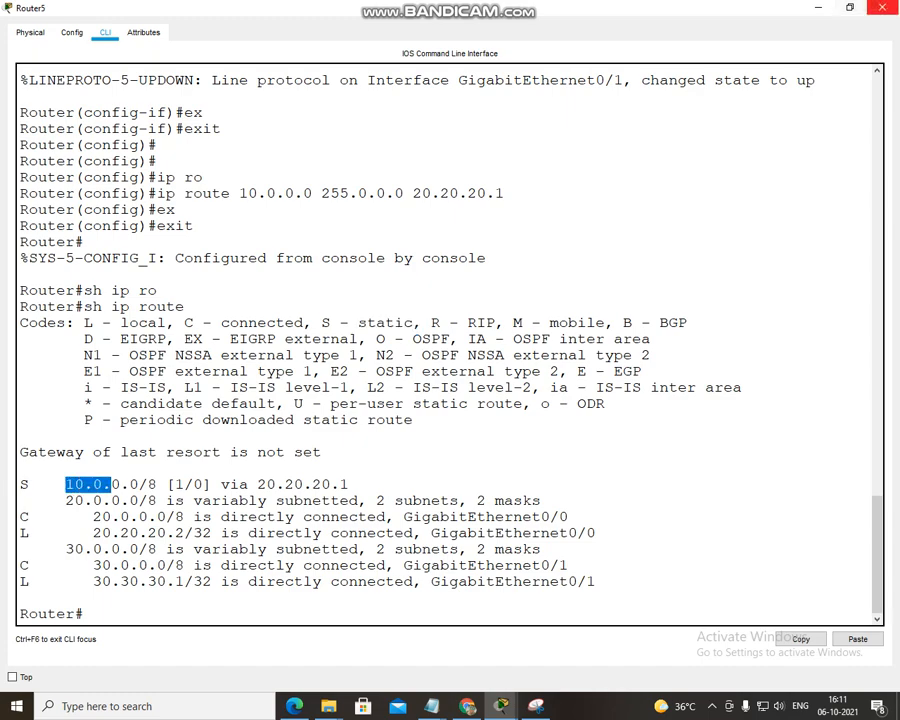
left_click(818, 8)
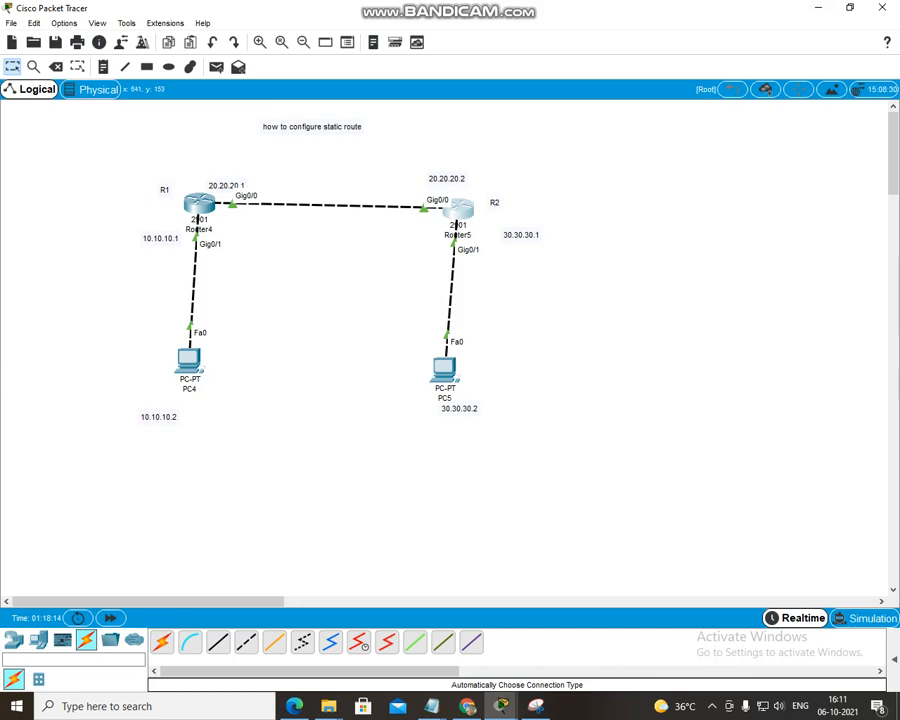
Exit global configuration mode on Router4 and display its routing table with sh ip ro.
left_click(199, 204)
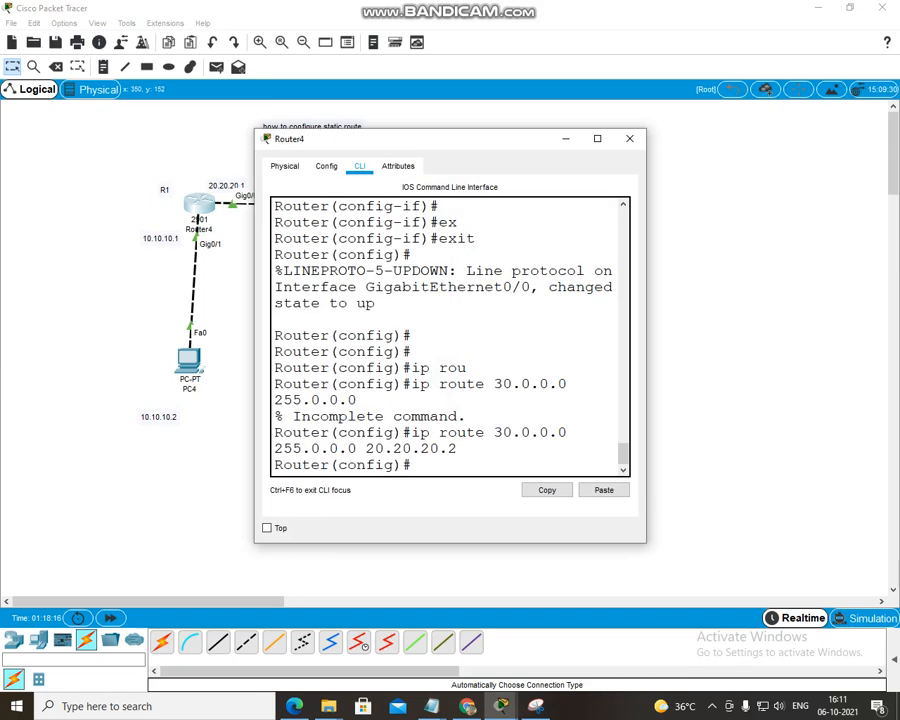
key("Return")
key("Return")
key("Return")
type("ex")
key("Tab")
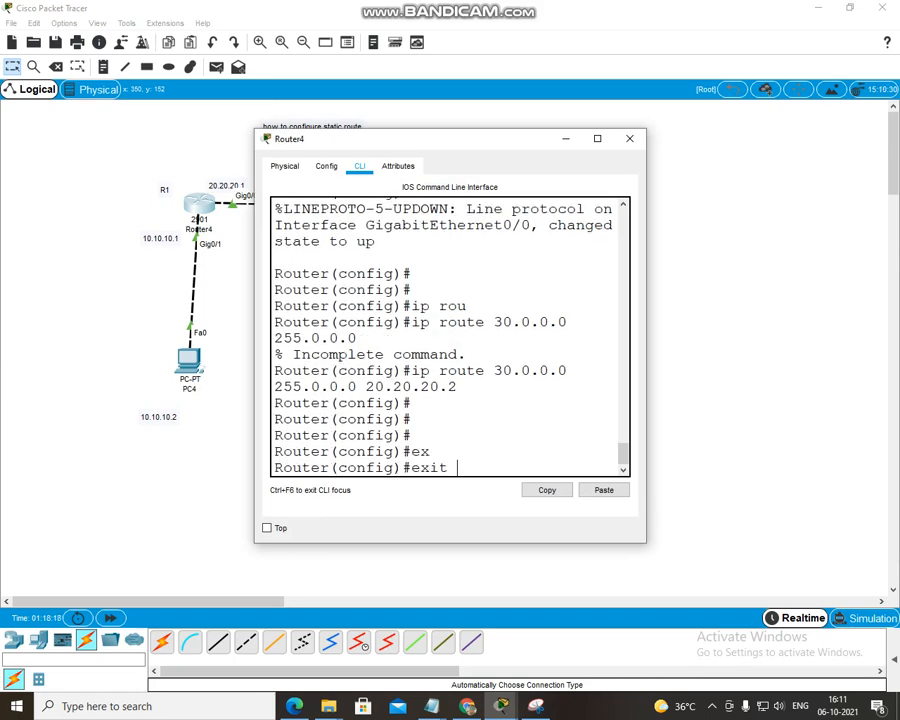
key("Return")
key("Return")
type("sh ip ro")
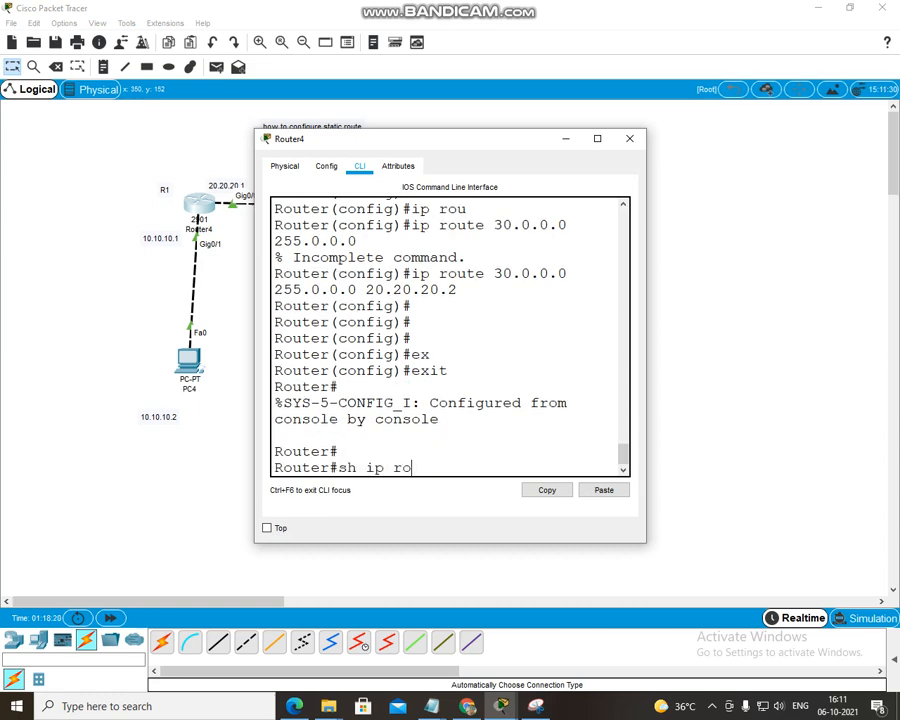
key("Return")
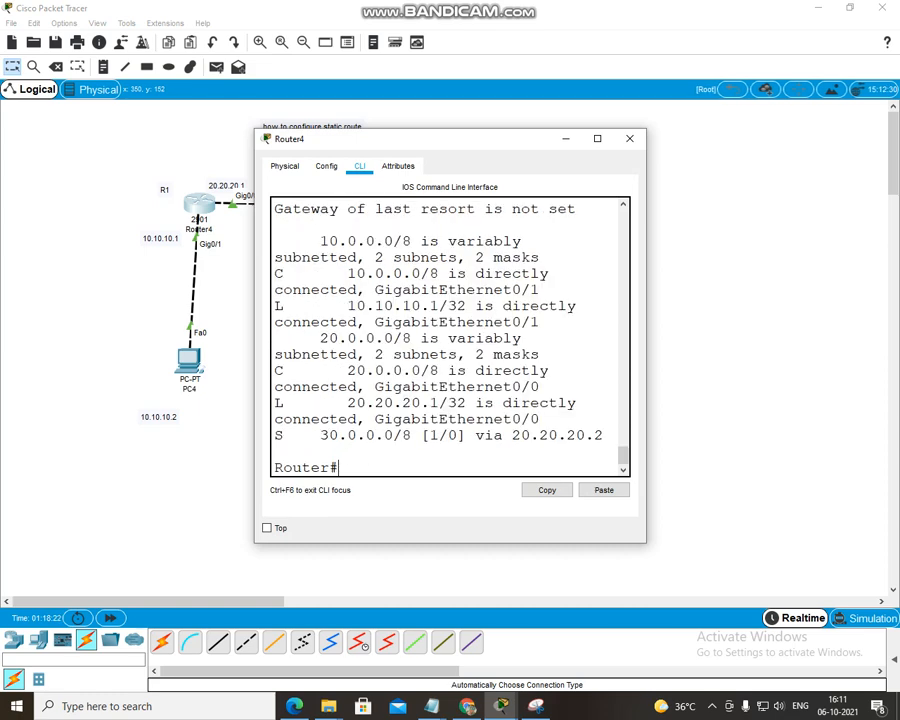
Examine the static 30.0.0.0/8 entry and its next hop in Router4's routing table, and close the router window.
left_click_drag(301, 435, 410, 435)
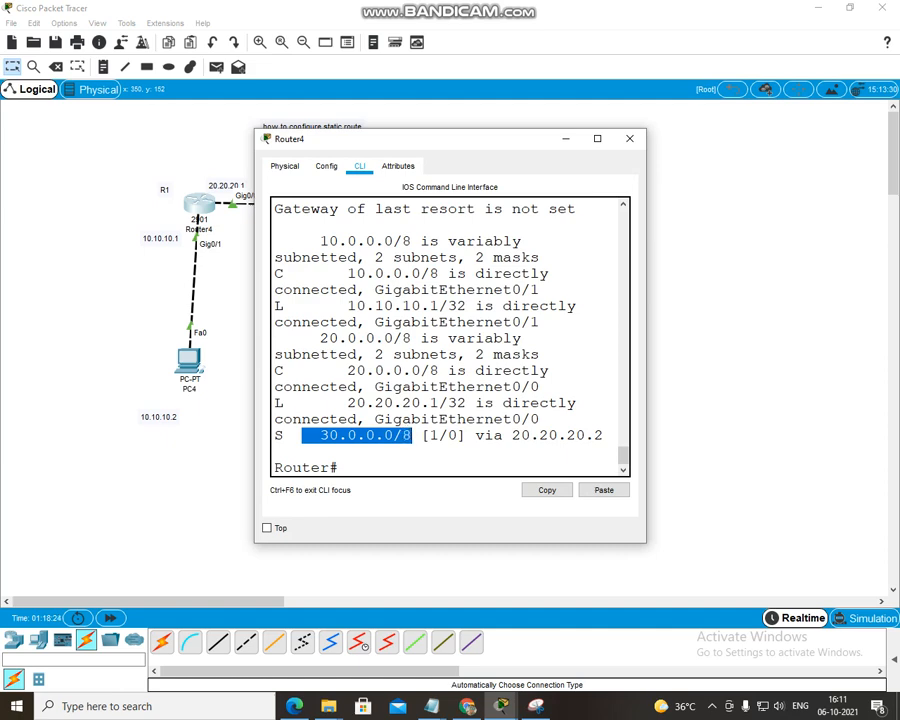
left_click_drag(312, 435, 597, 435)
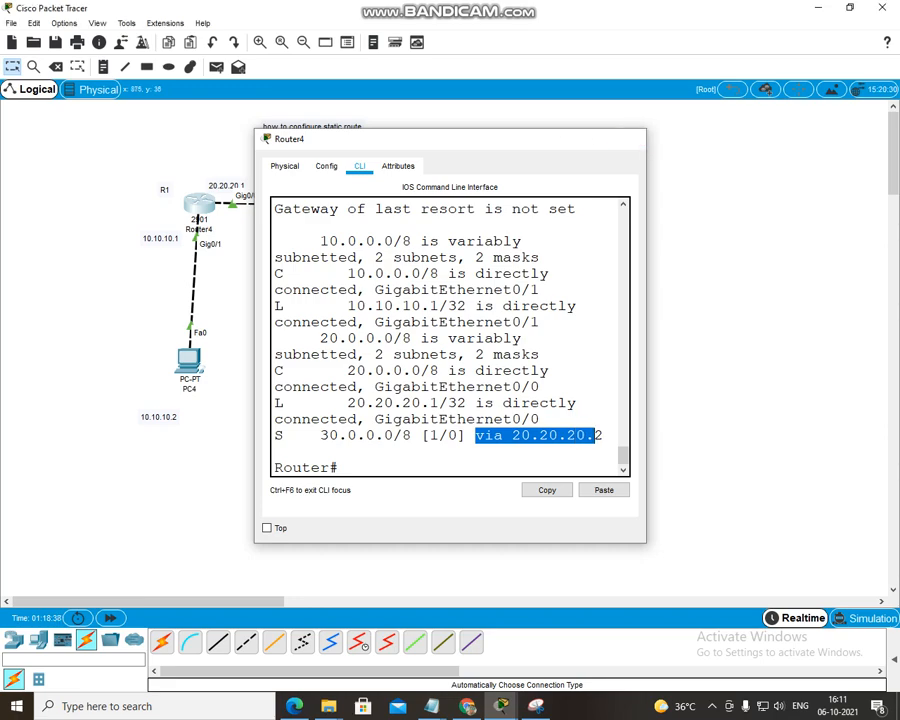
left_click(630, 138)
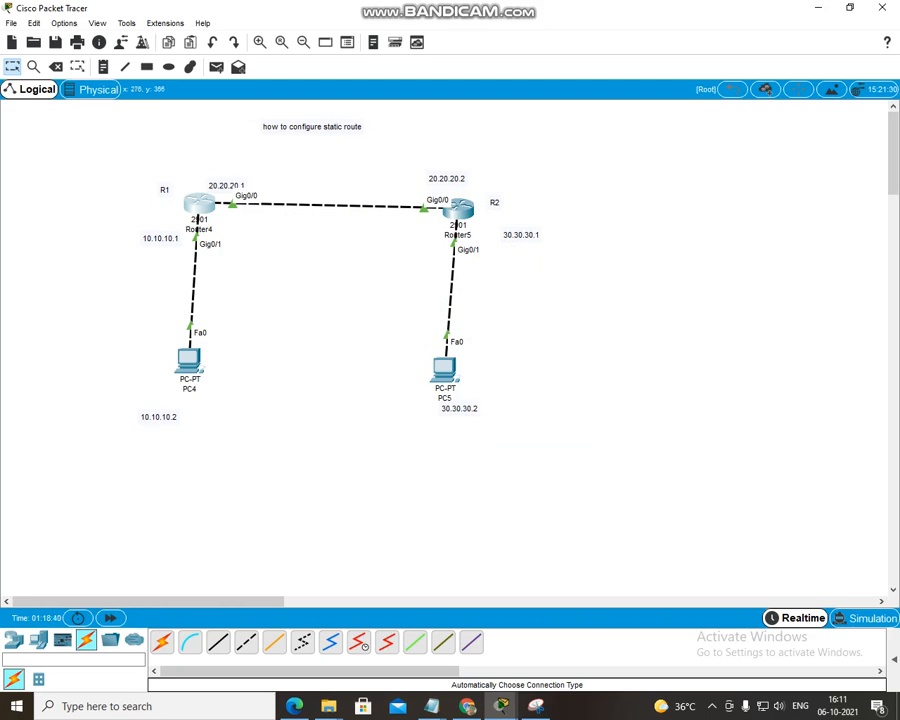
Ping 30.30.30.2 from PC4's Command Prompt and maximize the PC window to view the replies.
left_click(189, 360)
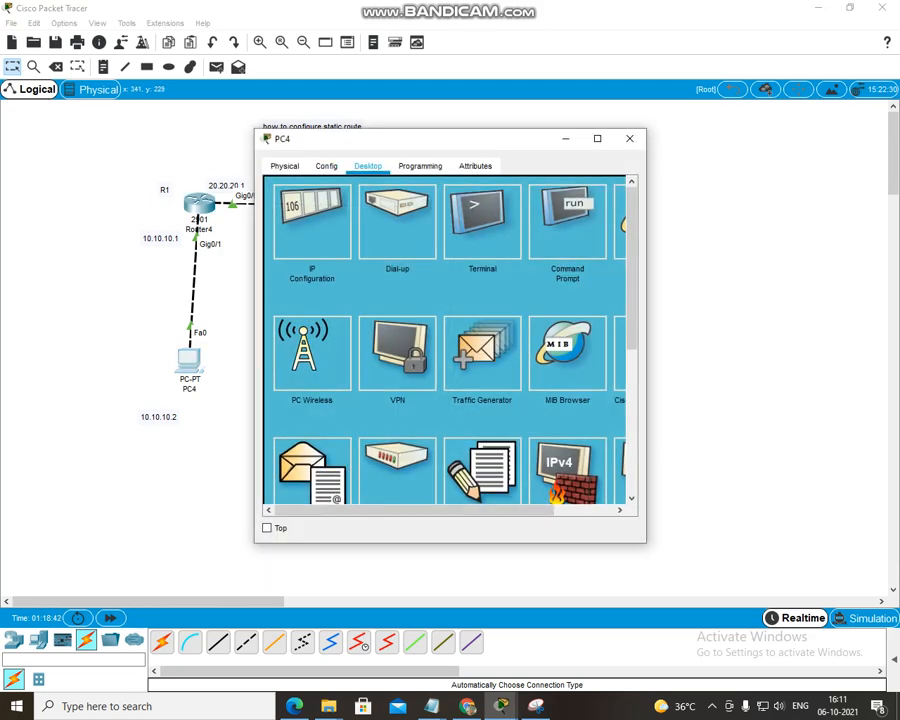
left_click_drag(376, 140, 424, 146)
left_click(615, 228)
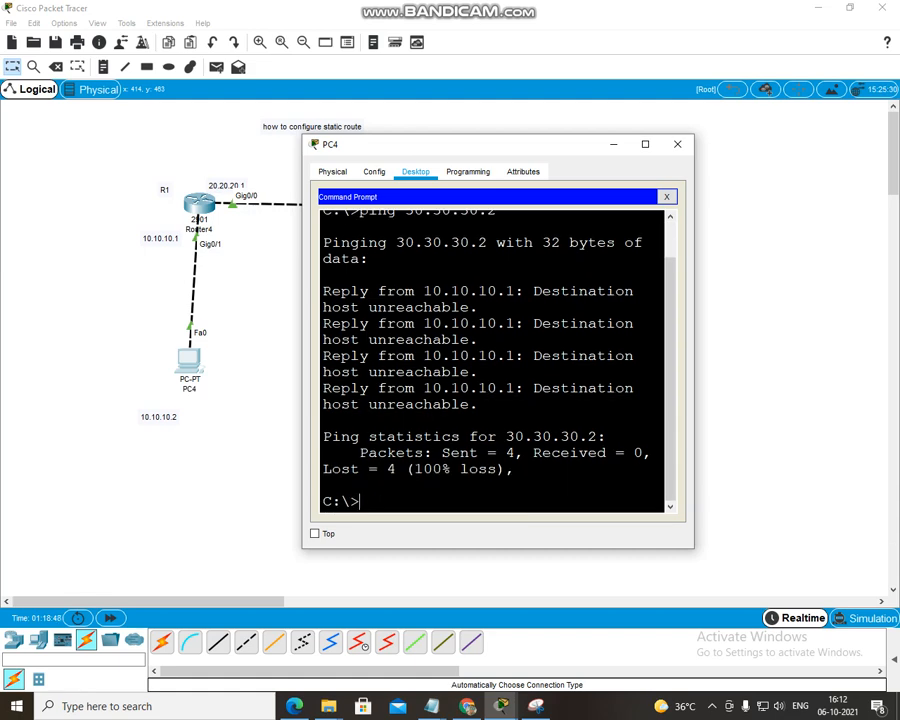
type("ping 30.30.30.30.2")
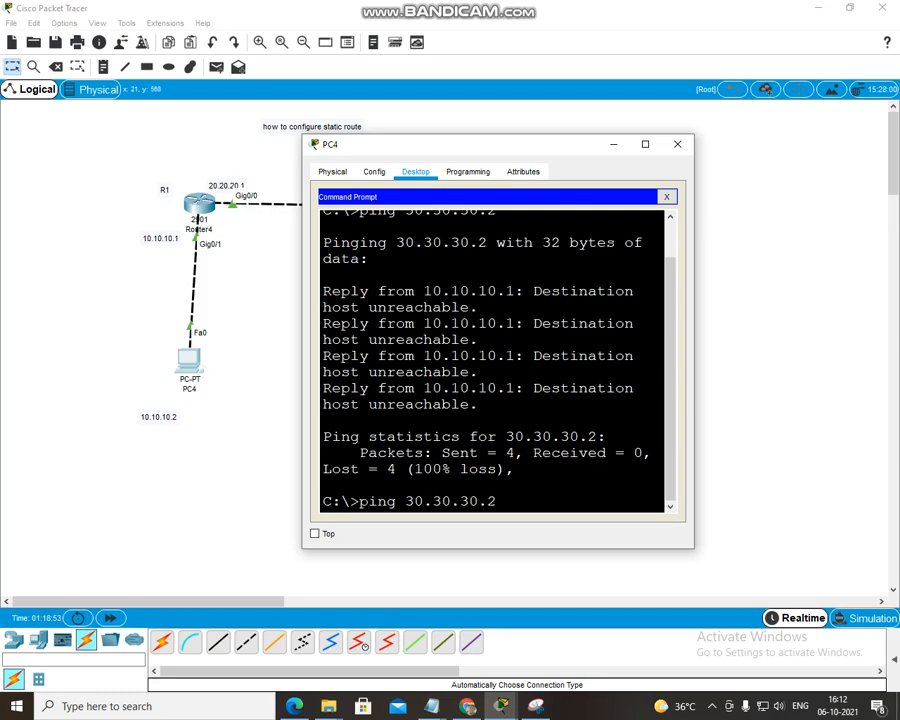
key("Return")
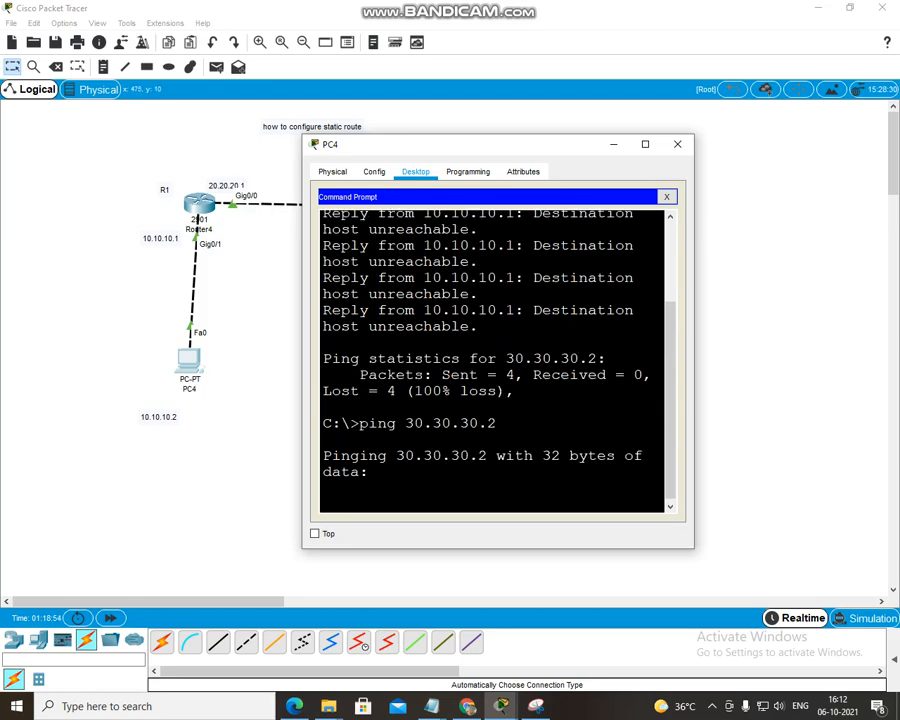
left_click(645, 145)
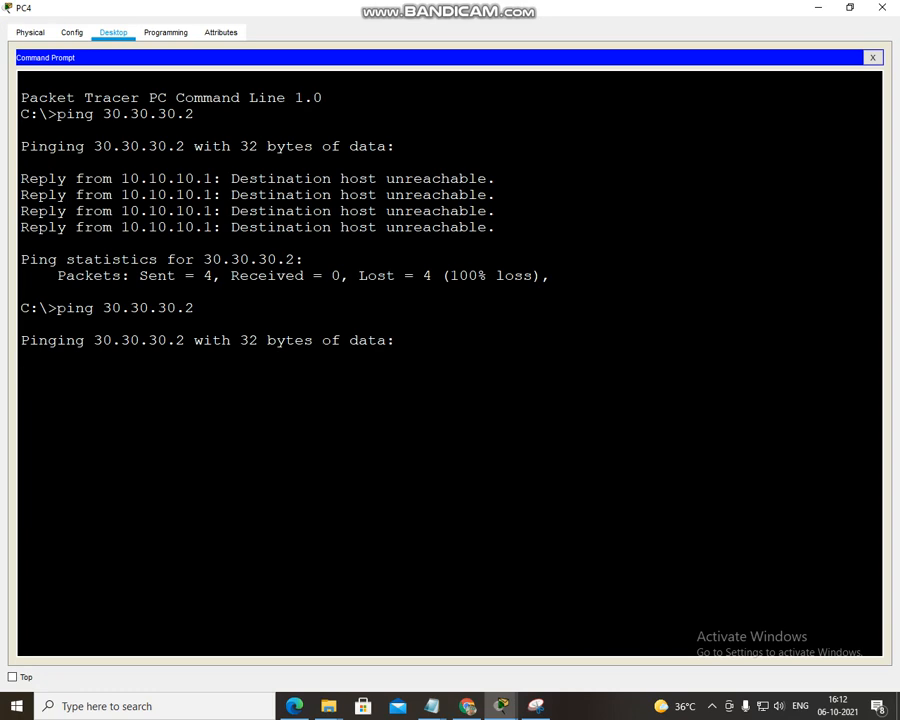